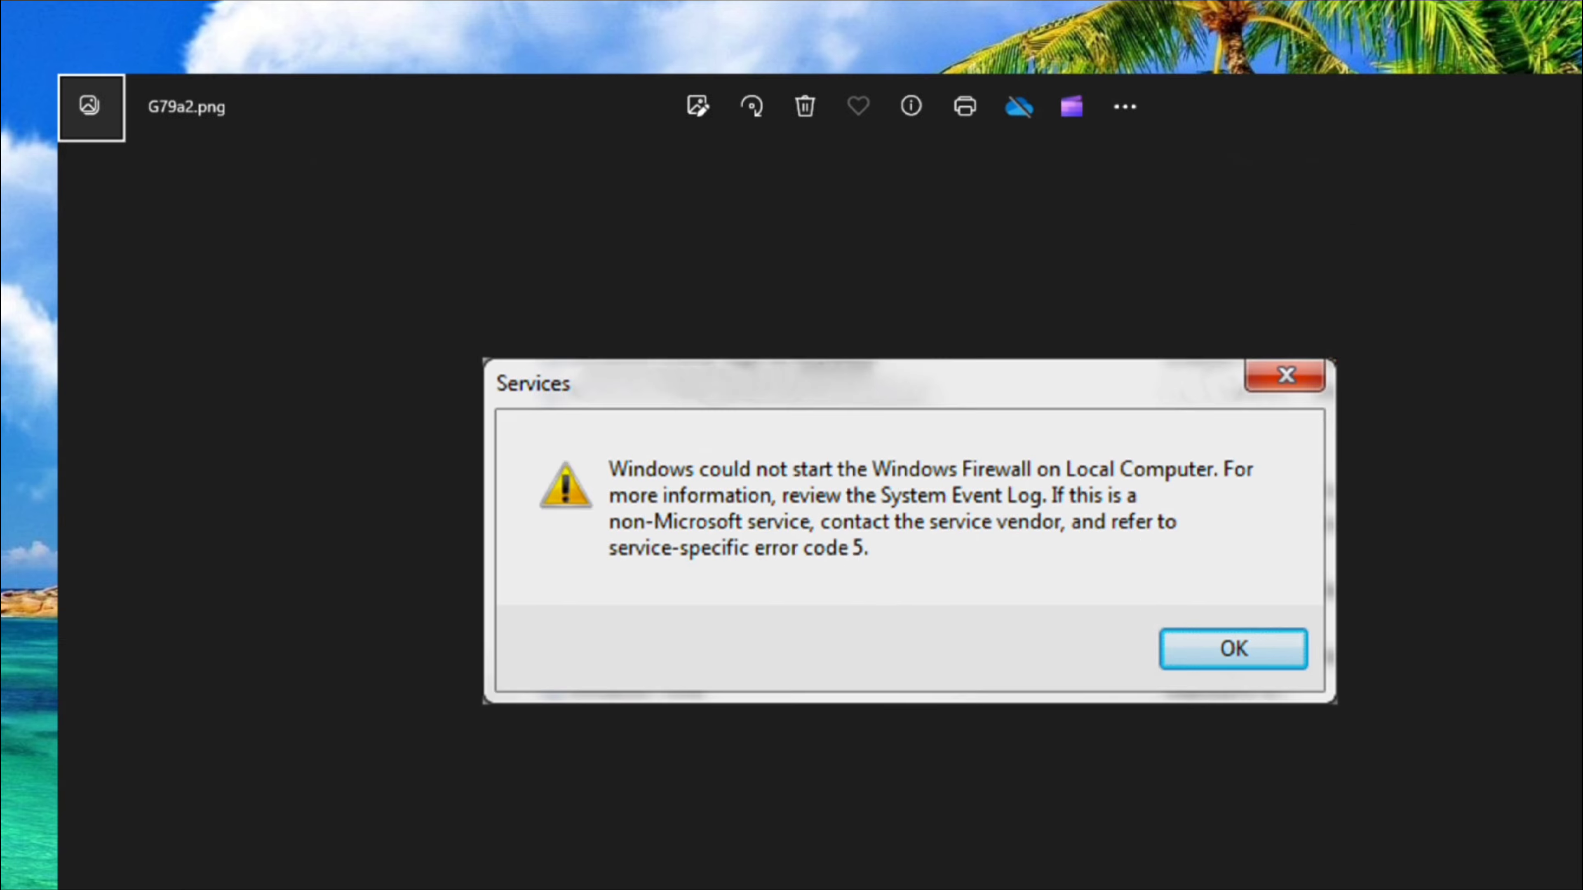
Close the Photos window showing the Windows Firewall error code 5 screenshot
left_click(1135, 862)
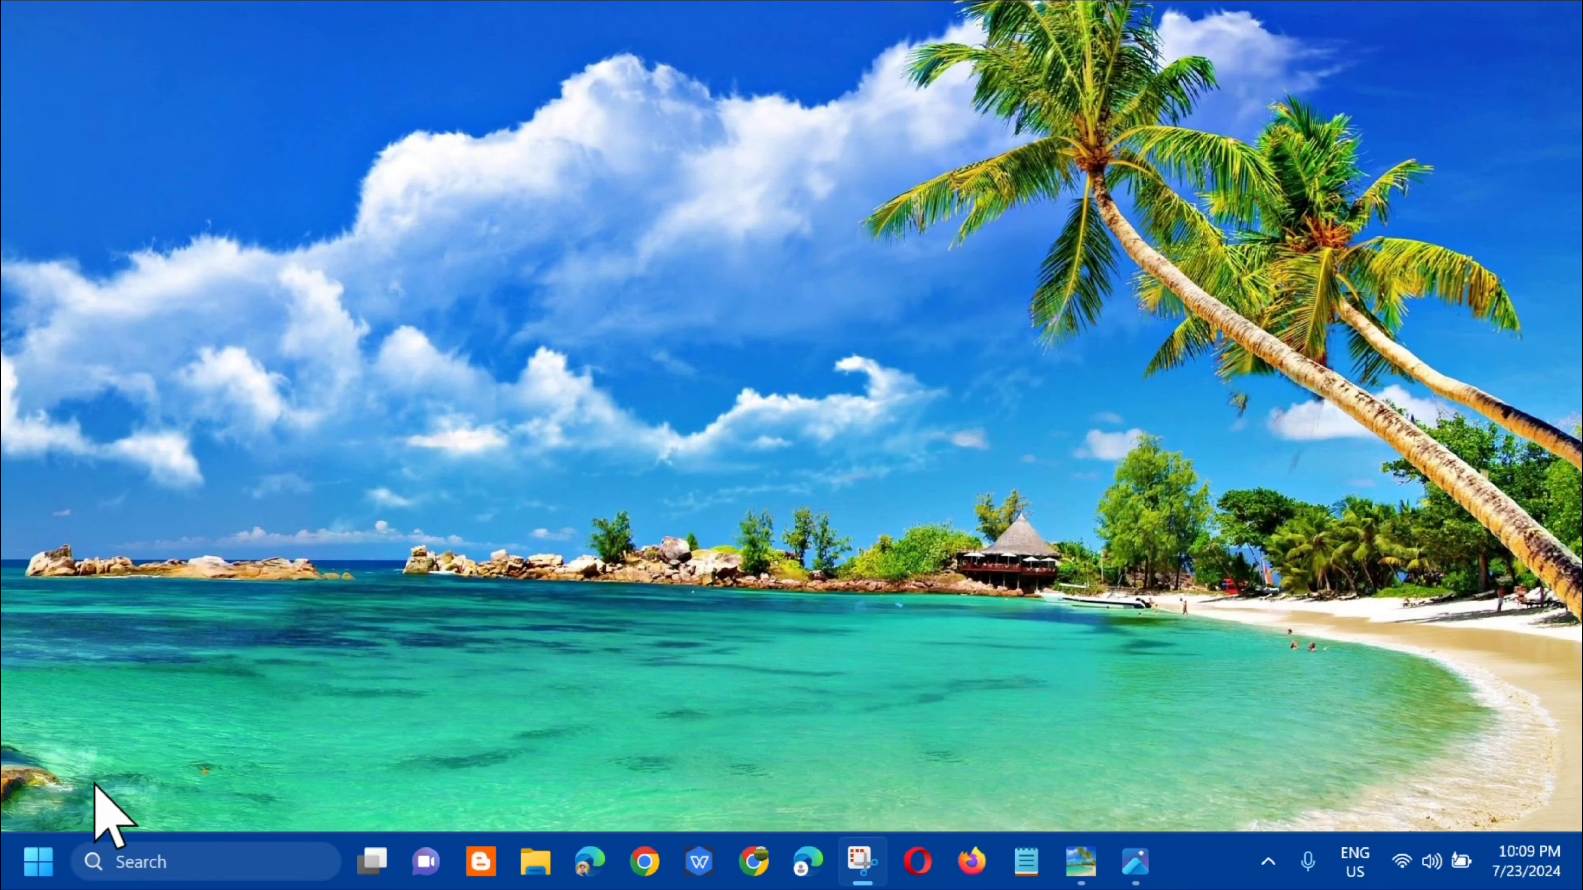
Search the Start menu for 'control' and launch Control Panel
left_click(40, 873)
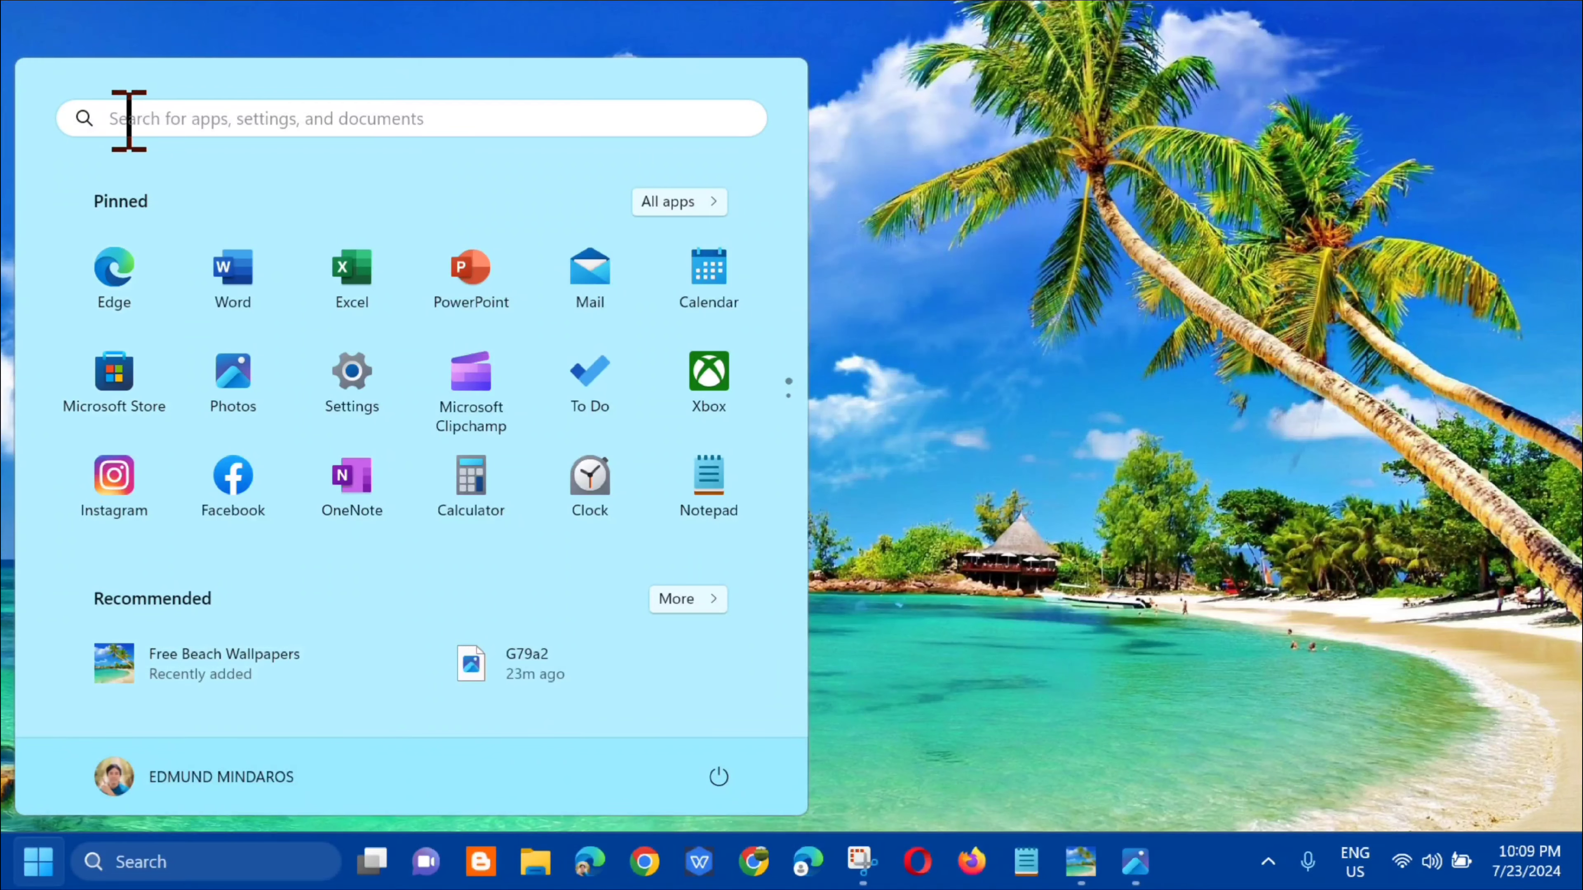
left_click(143, 121)
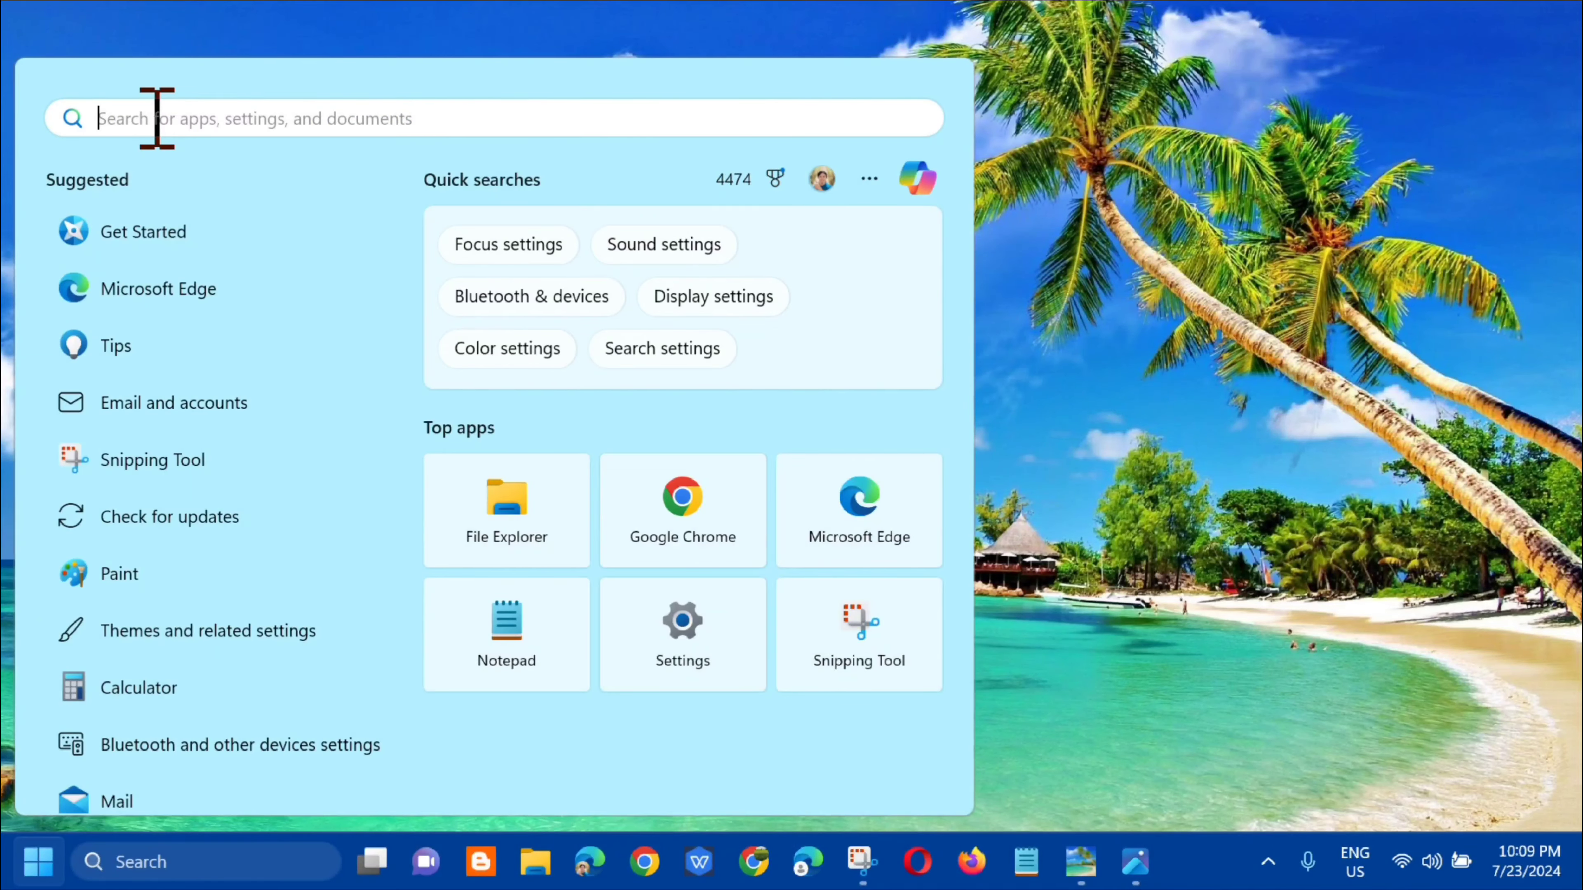
type("control")
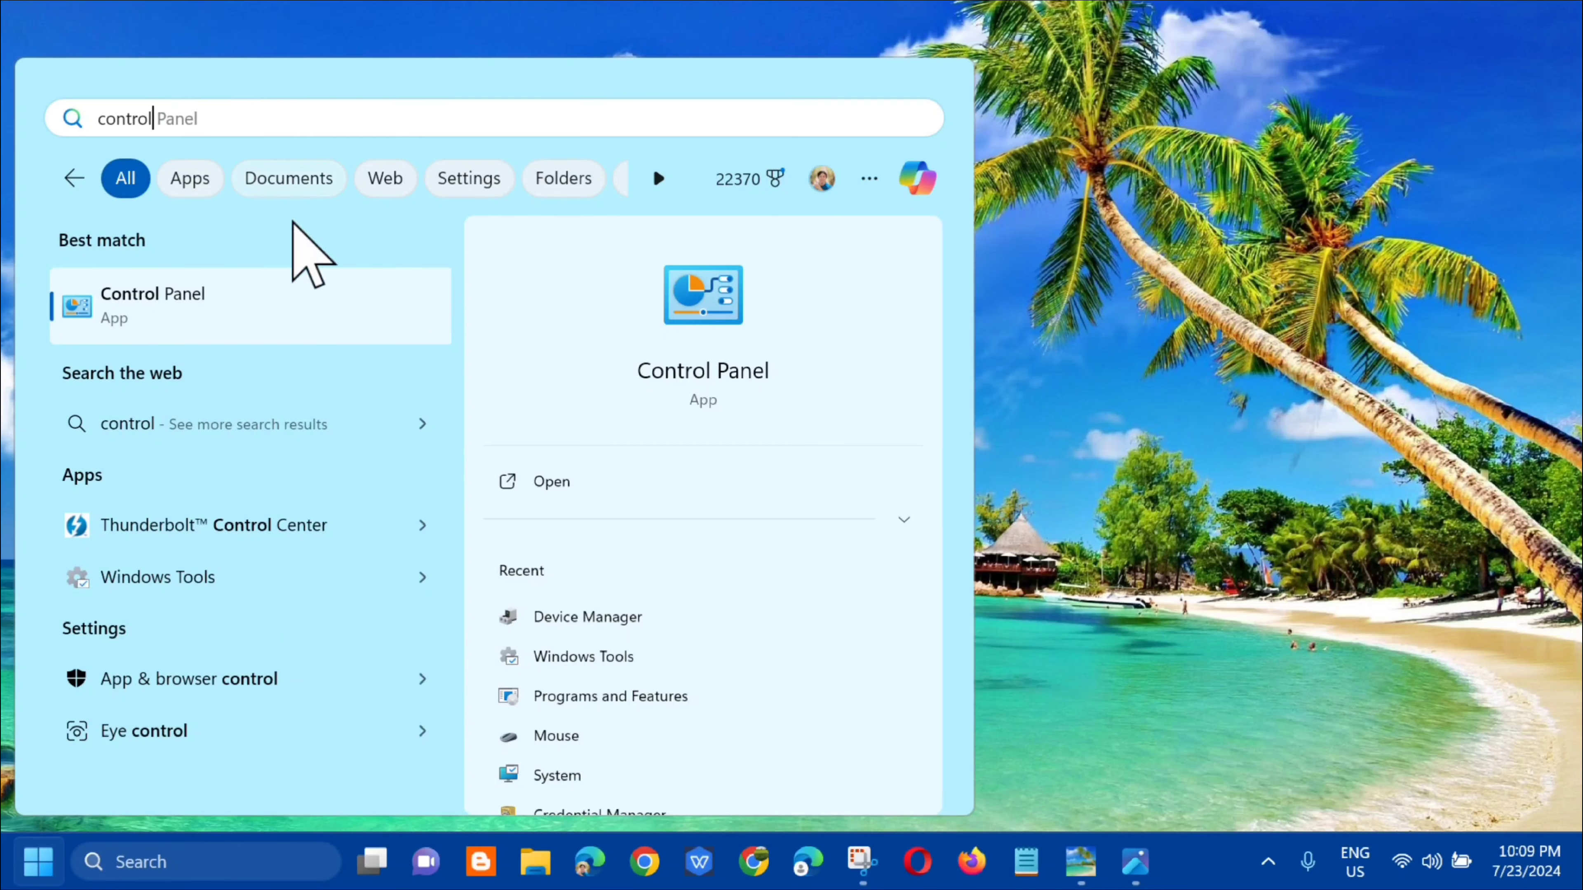
left_click(546, 490)
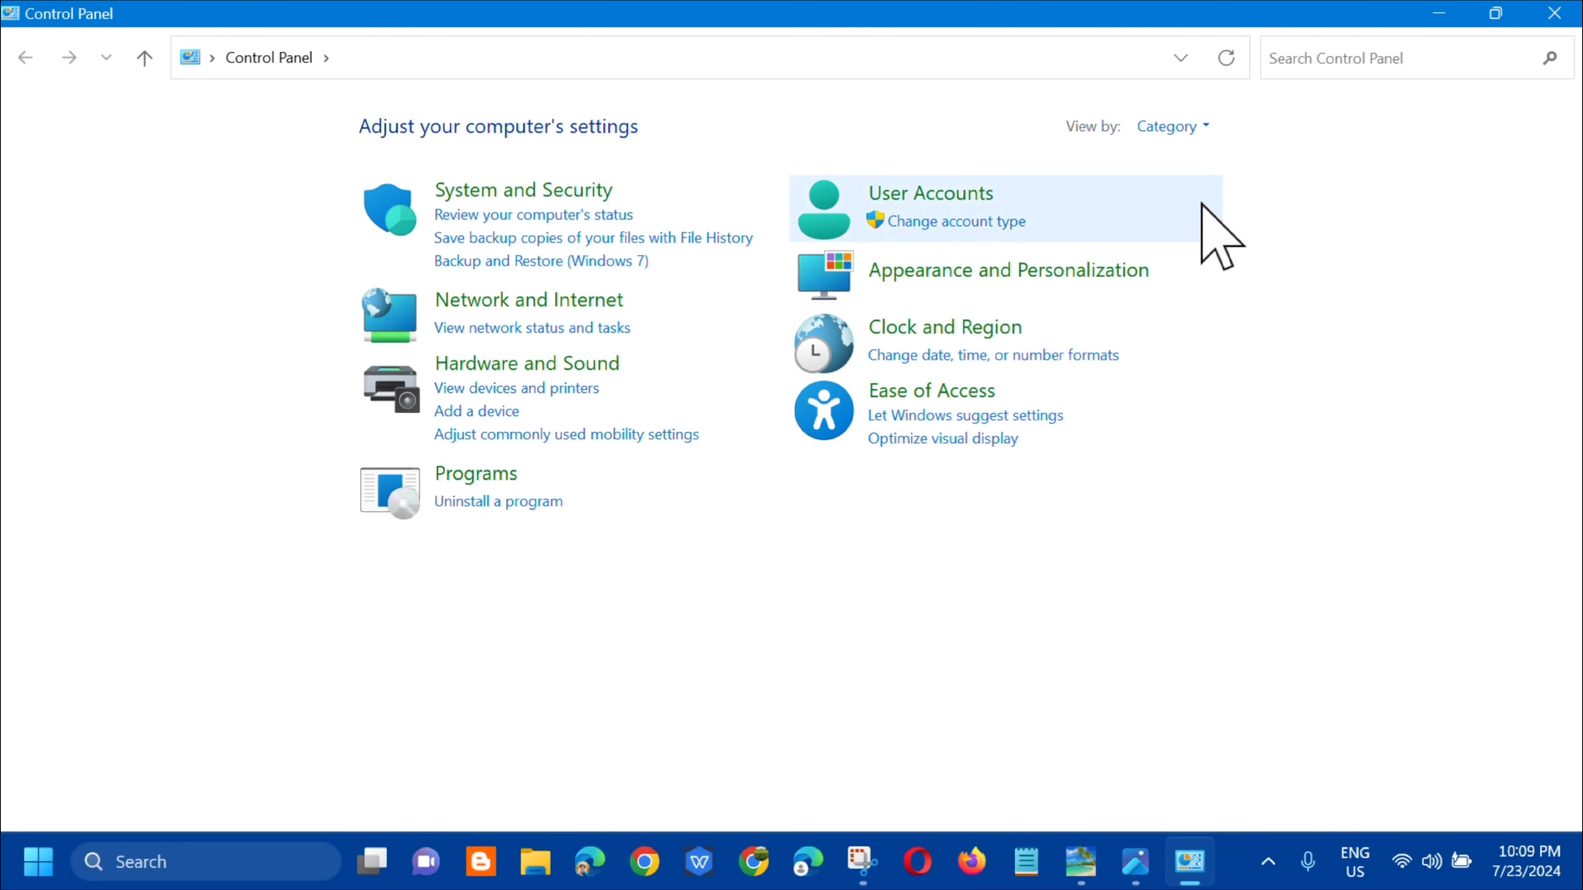
Switch Control Panel's View by to Large icons, then back to Category
left_click(1205, 127)
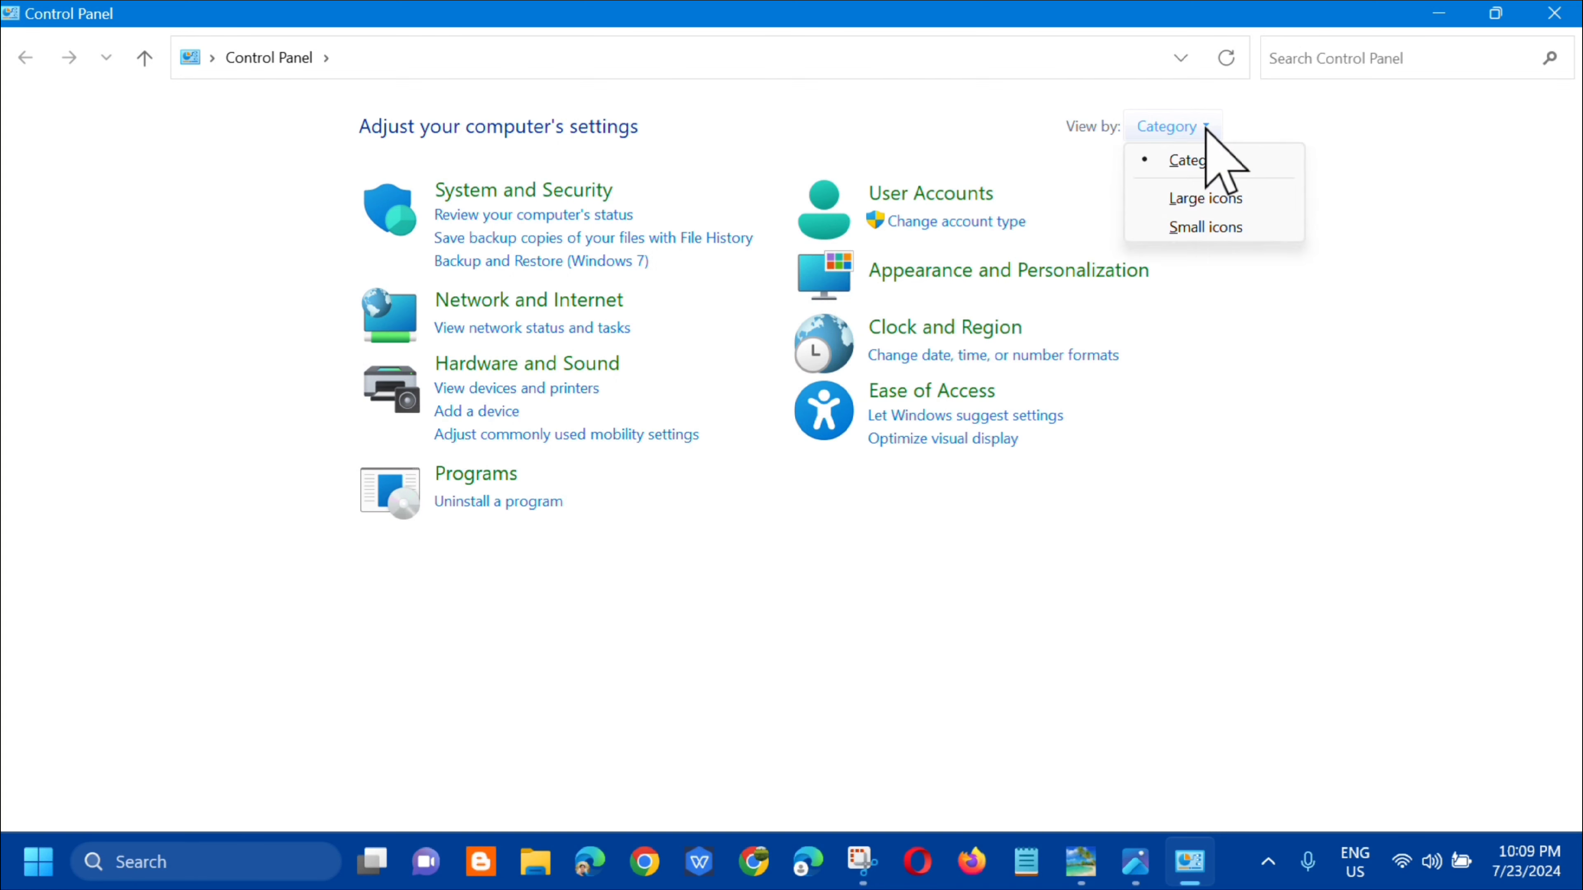
left_click(1208, 199)
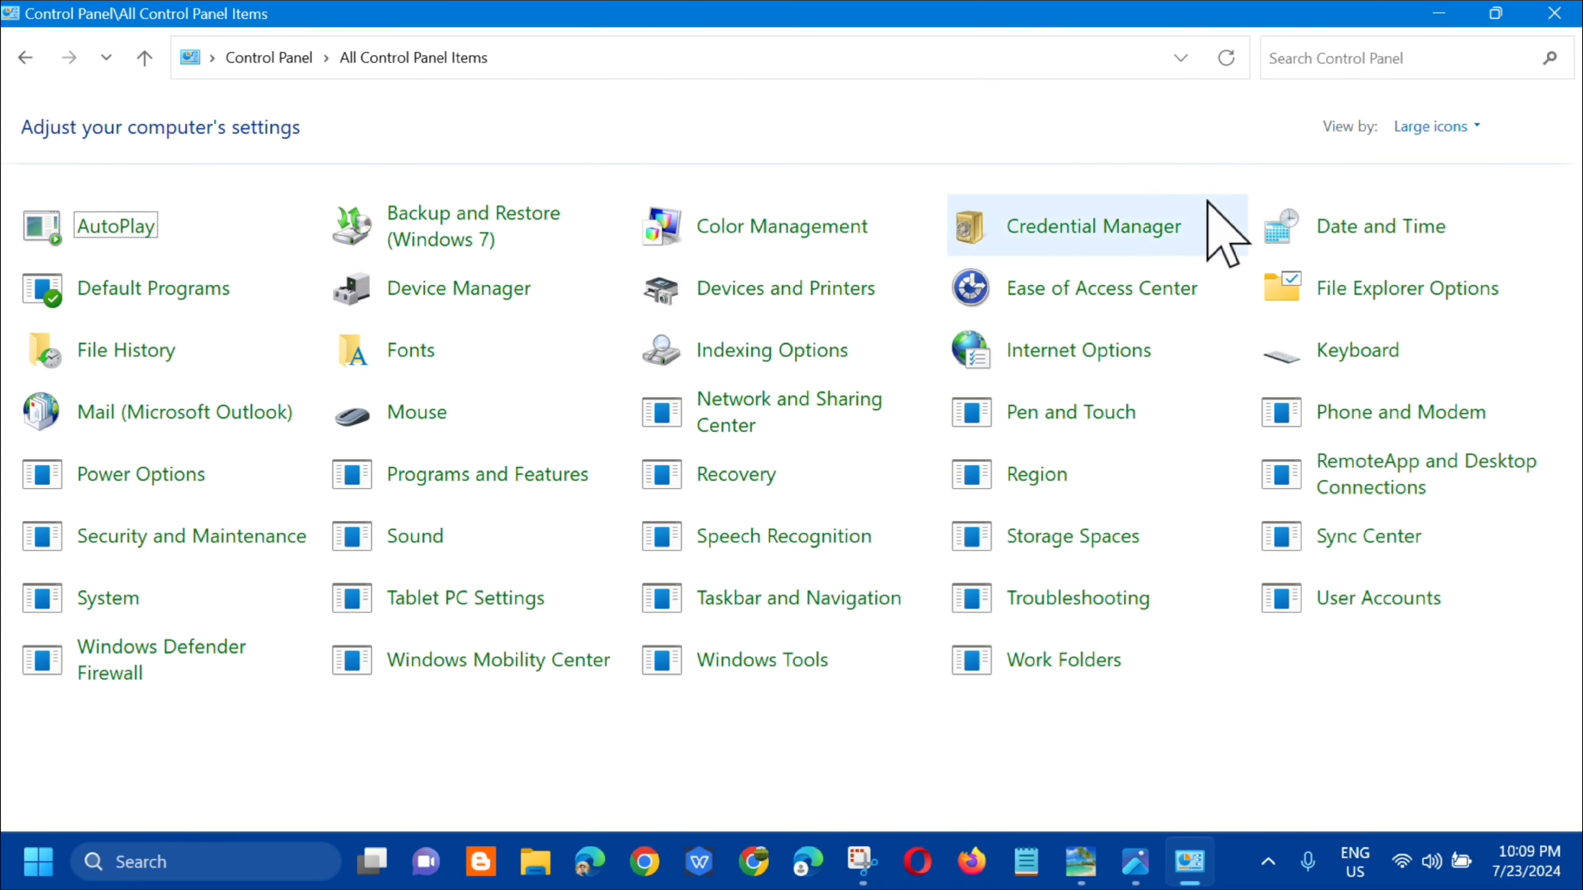
left_click(1459, 127)
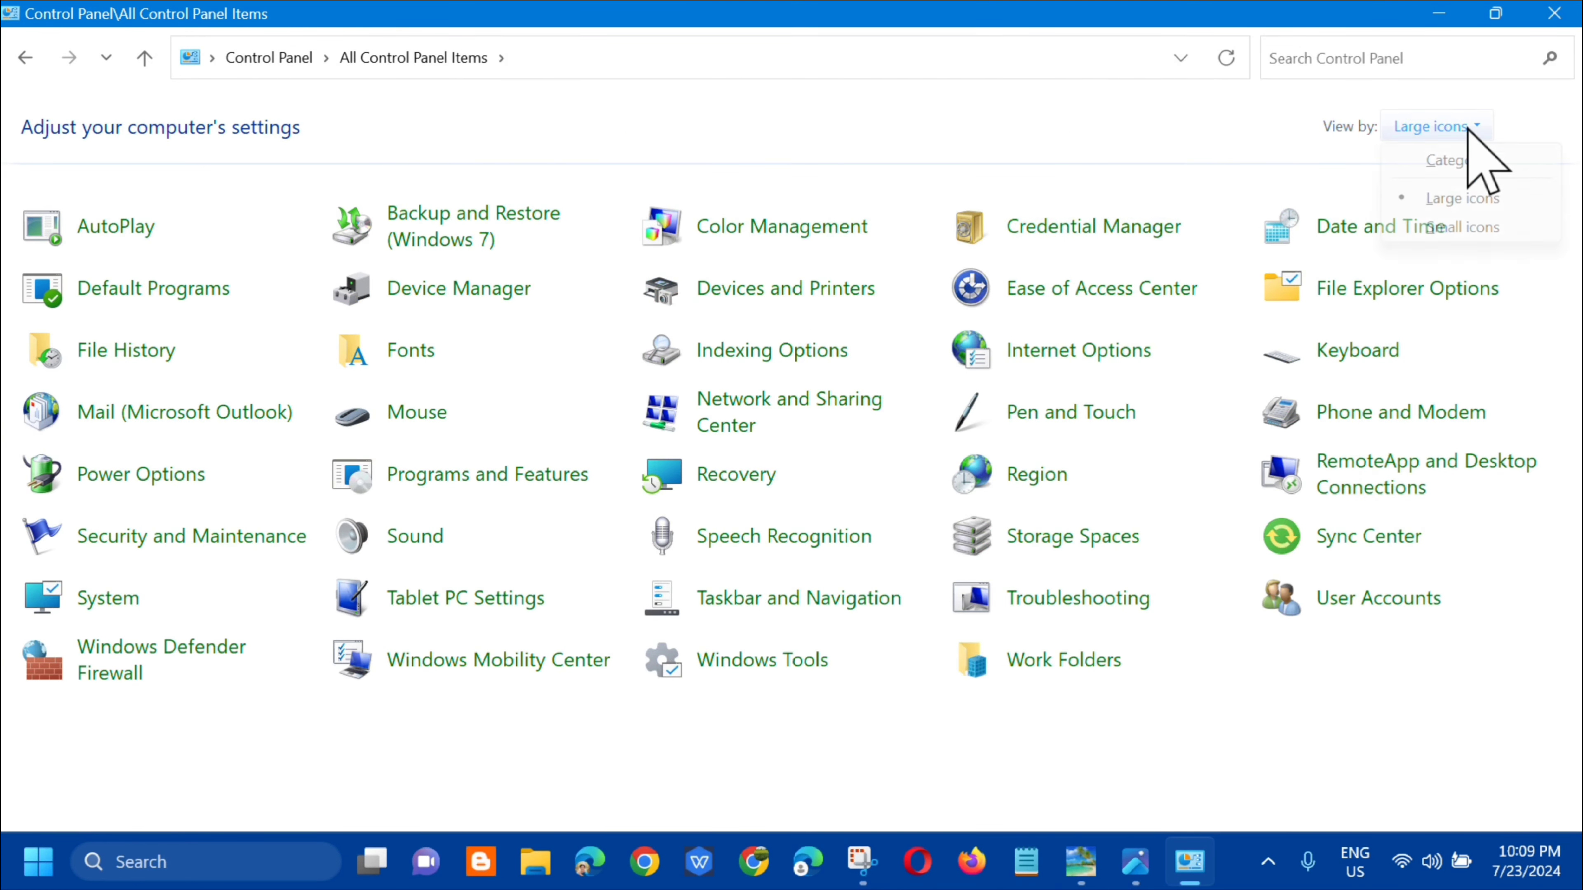
left_click(1455, 160)
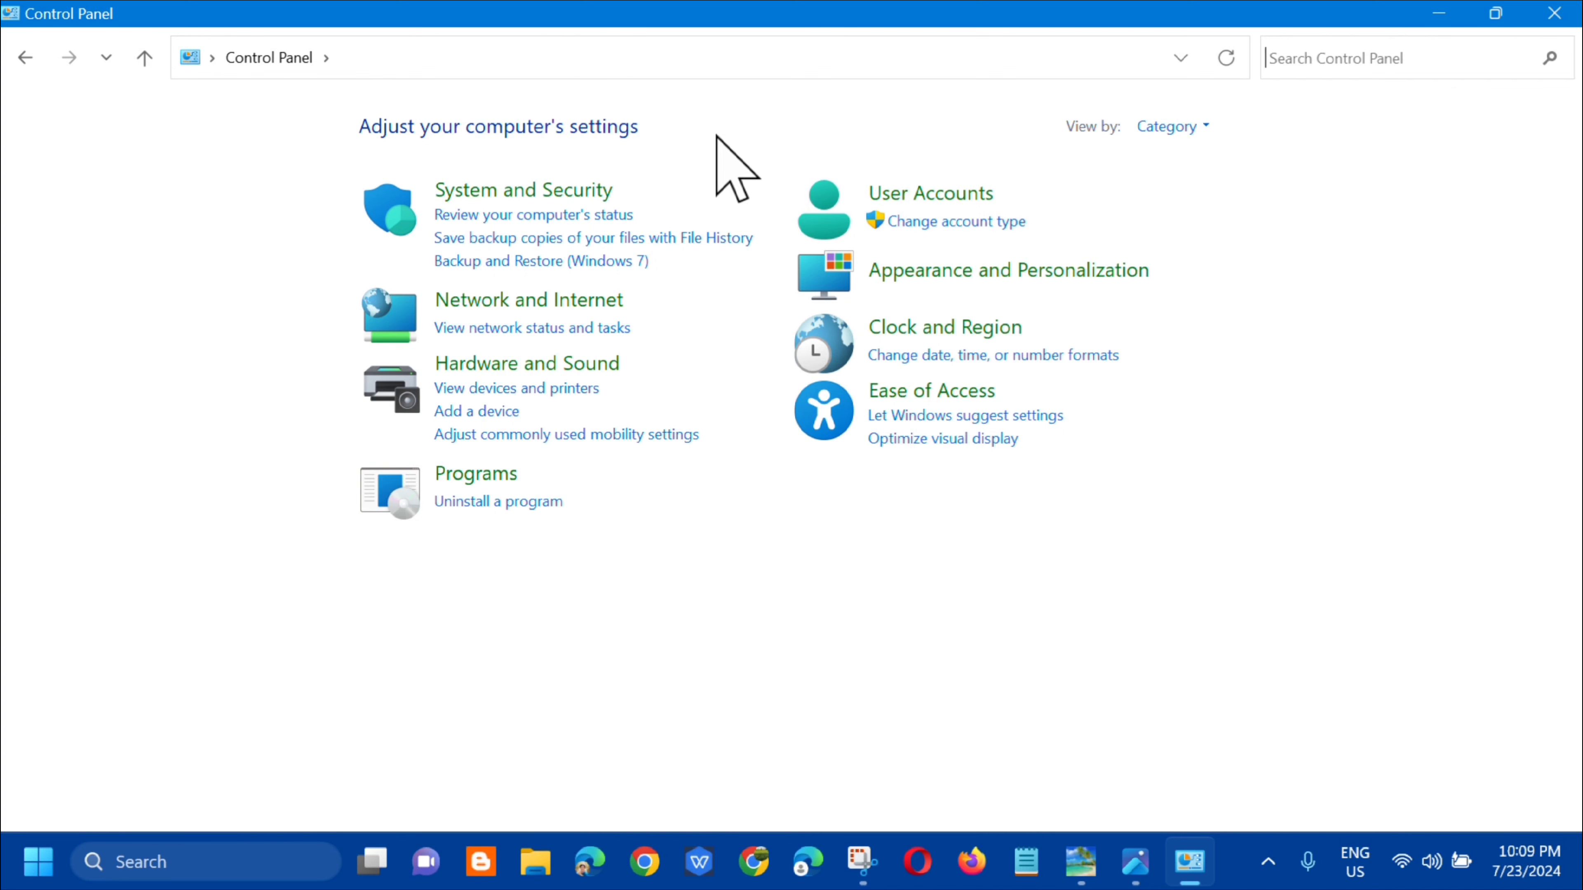
Go through System and Security > Windows Defender Firewall > Restore defaults, then close Control Panel
left_click(482, 189)
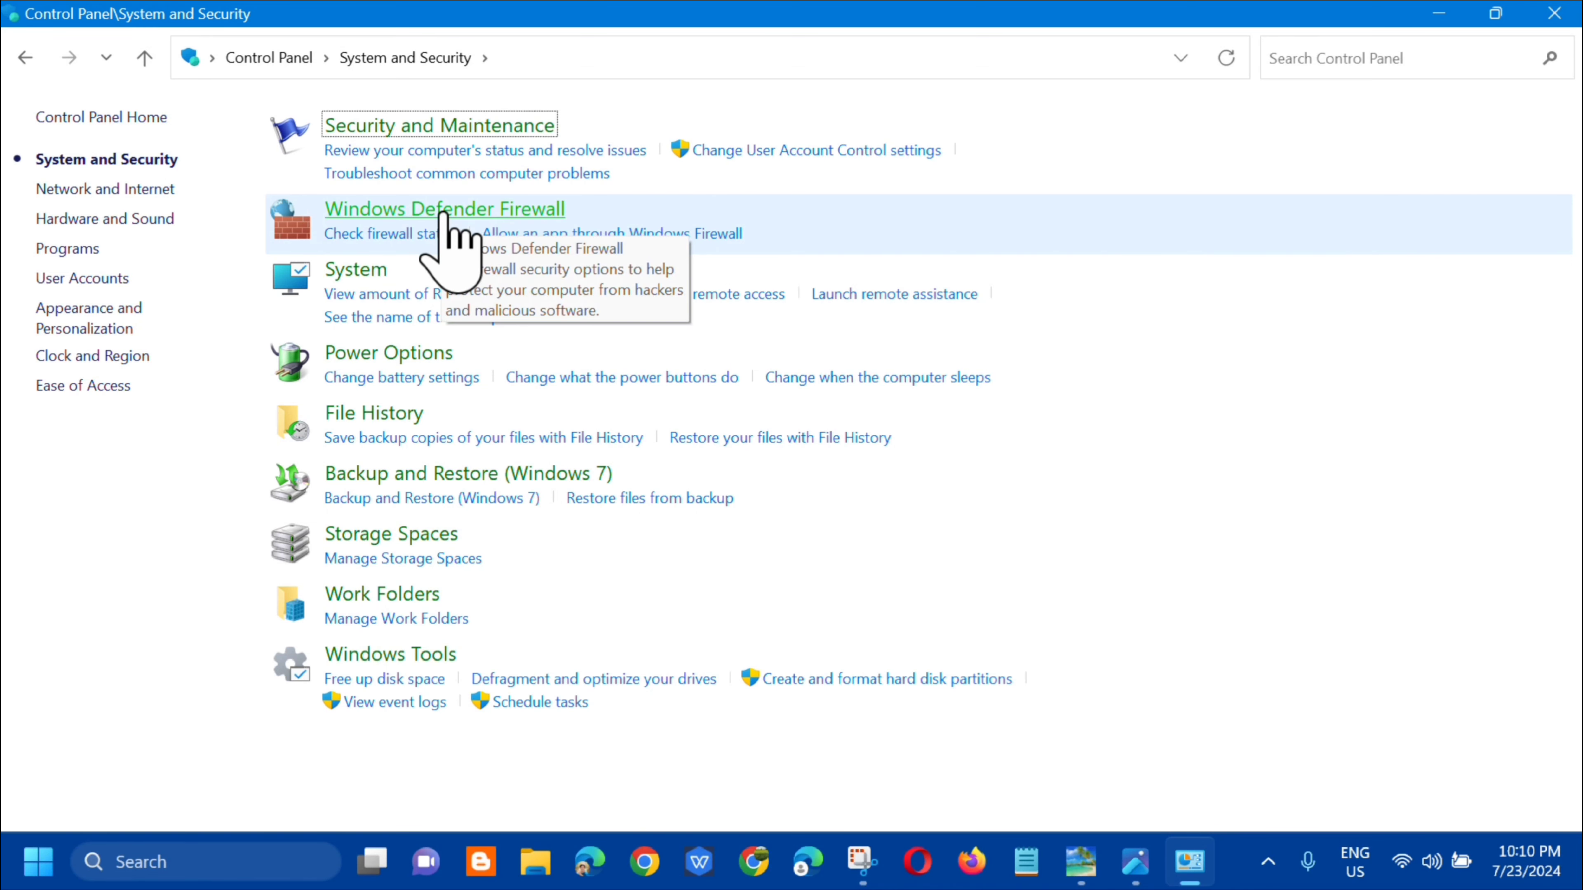
left_click(444, 214)
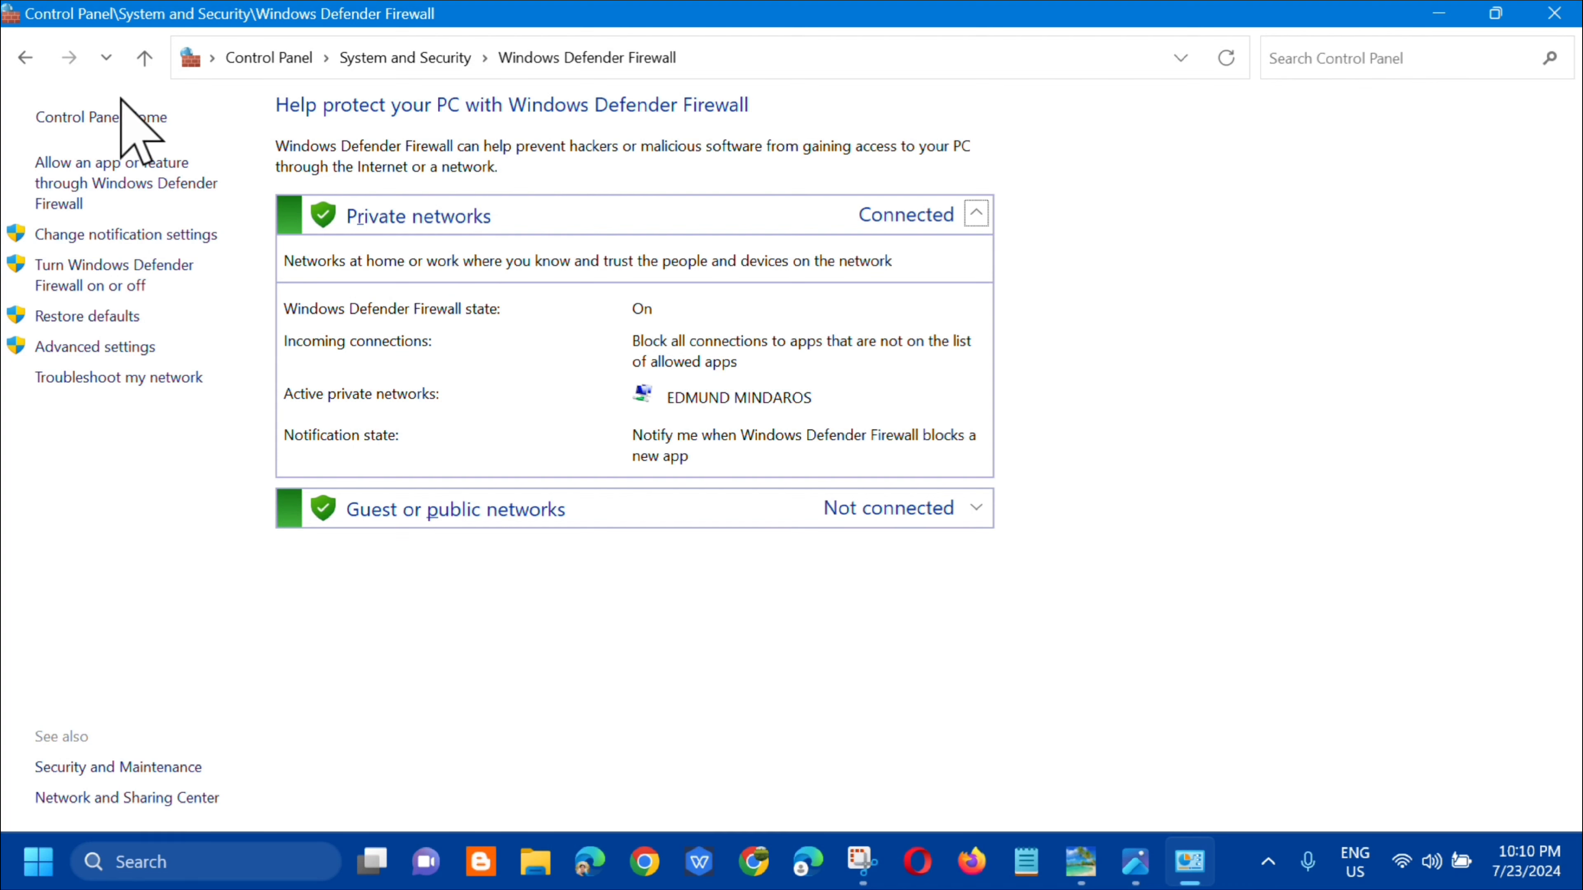
left_click(68, 316)
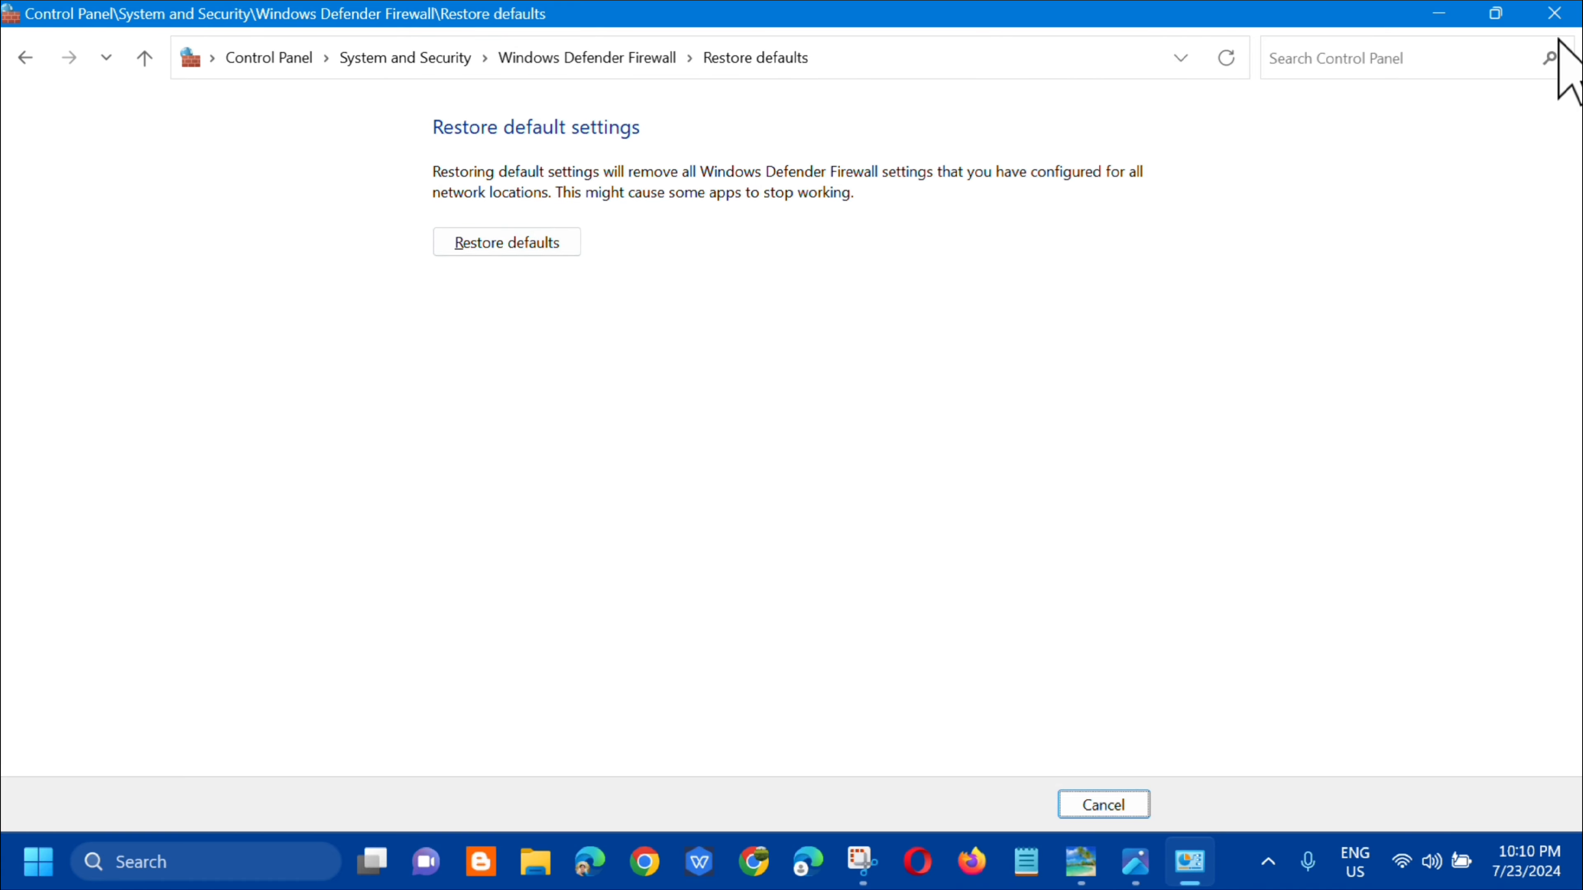
left_click(1560, 19)
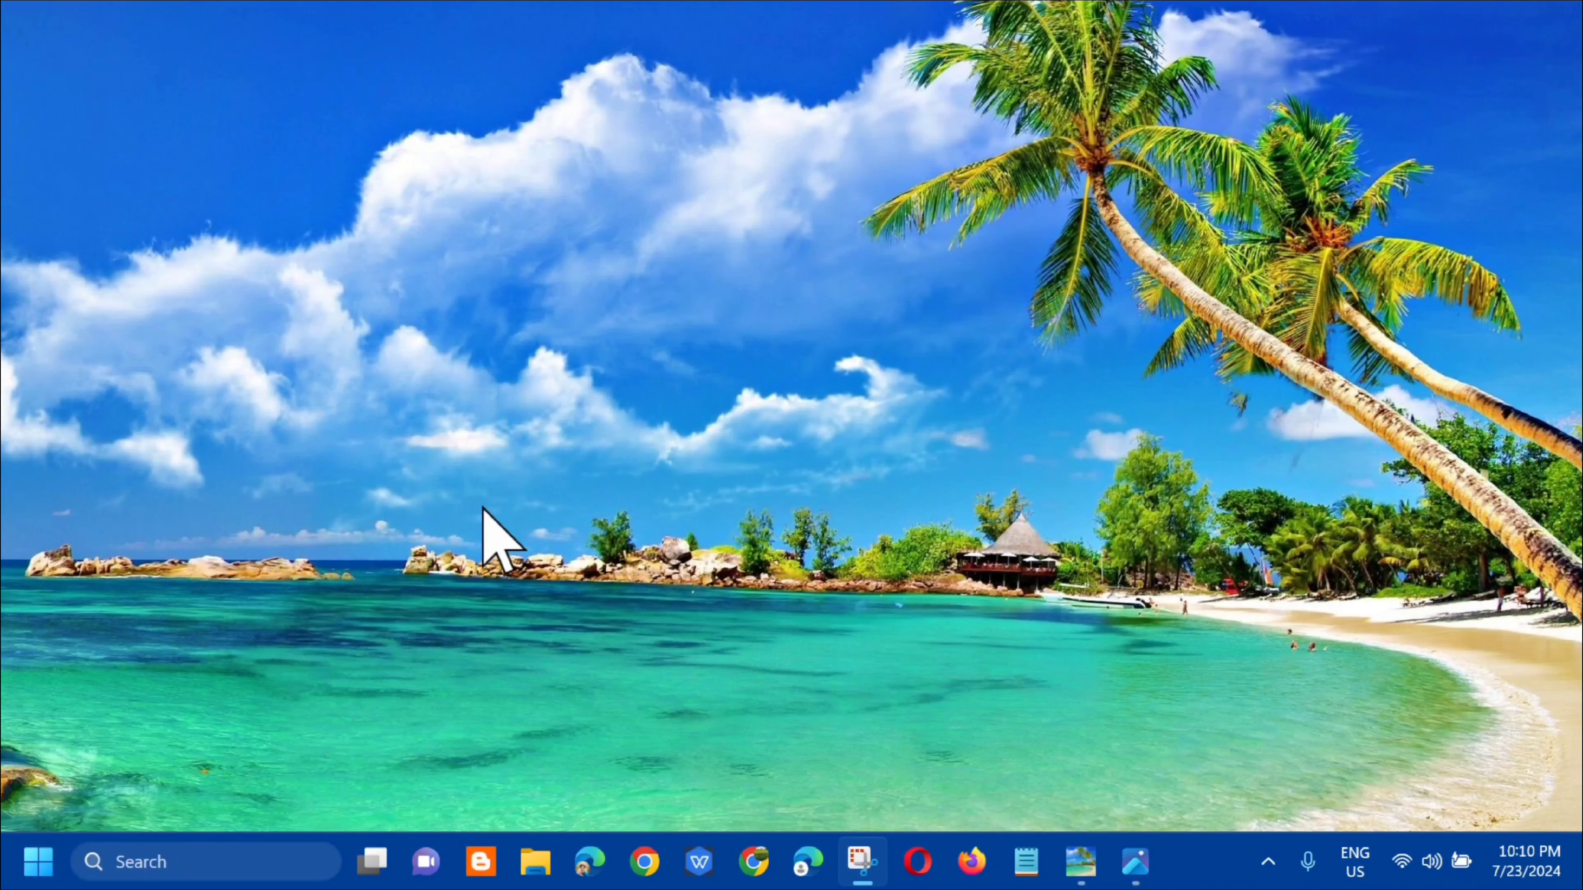
Search 'registry editor' and run it as administrator, approving the UAC prompt
left_click(38, 860)
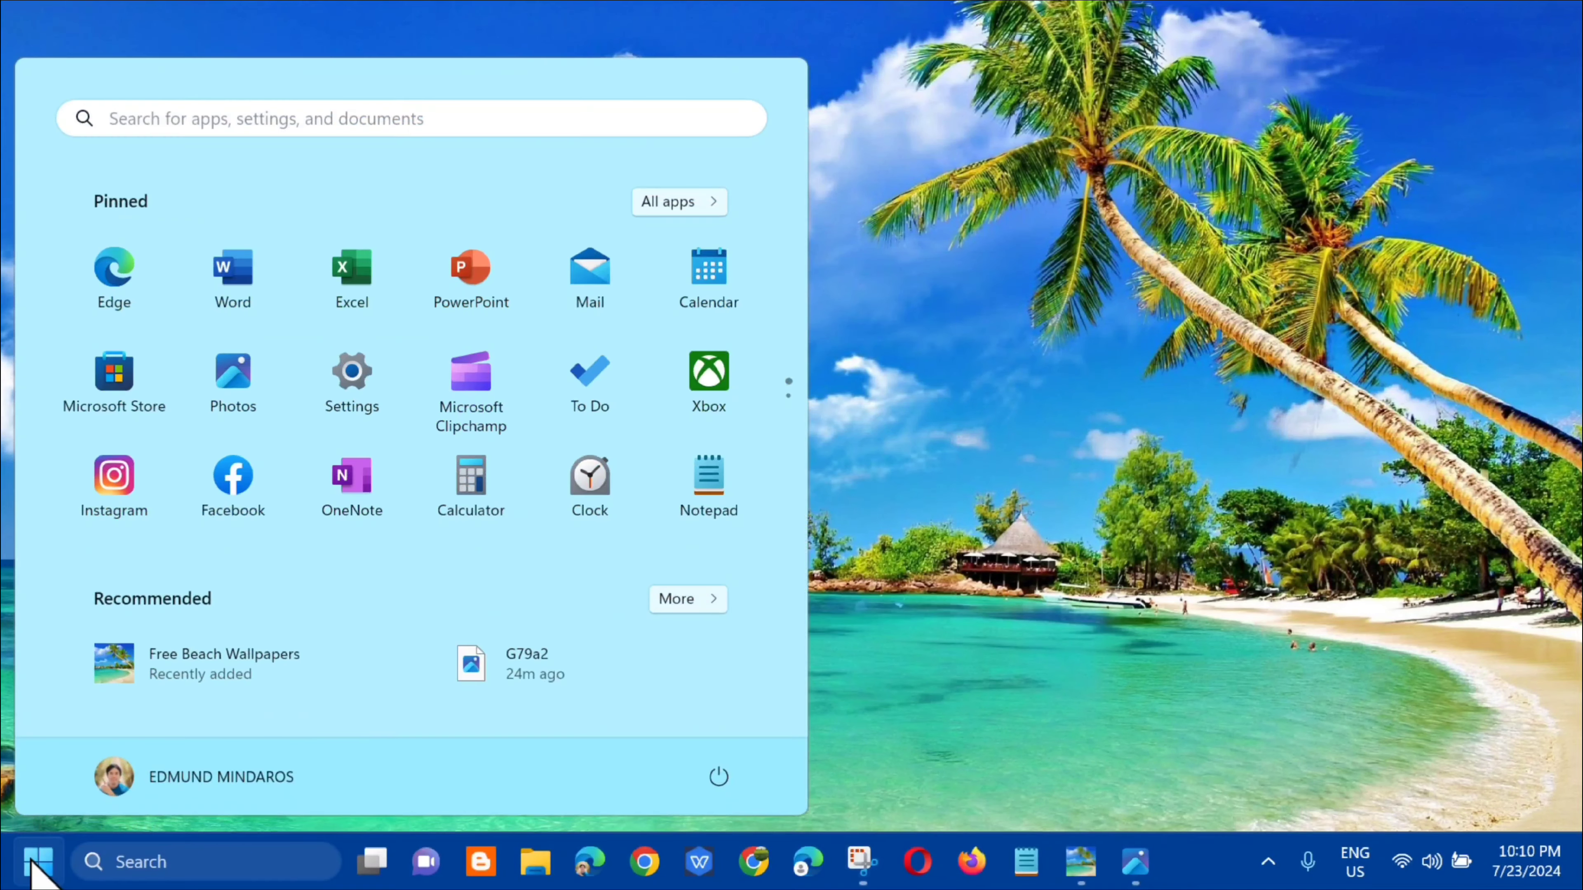
left_click(272, 118)
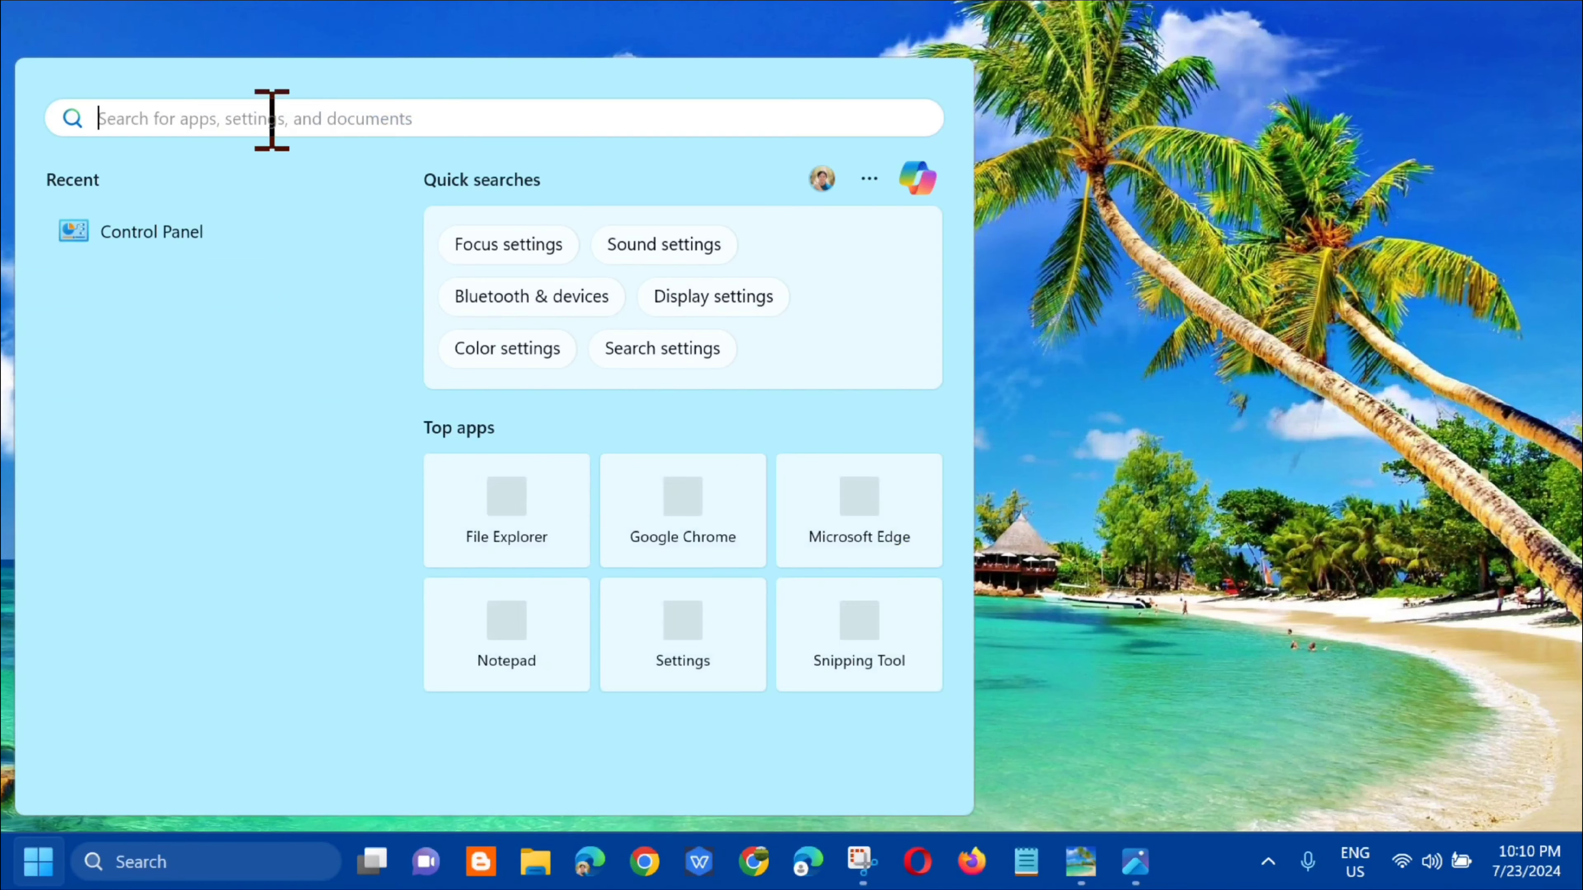
type("r")
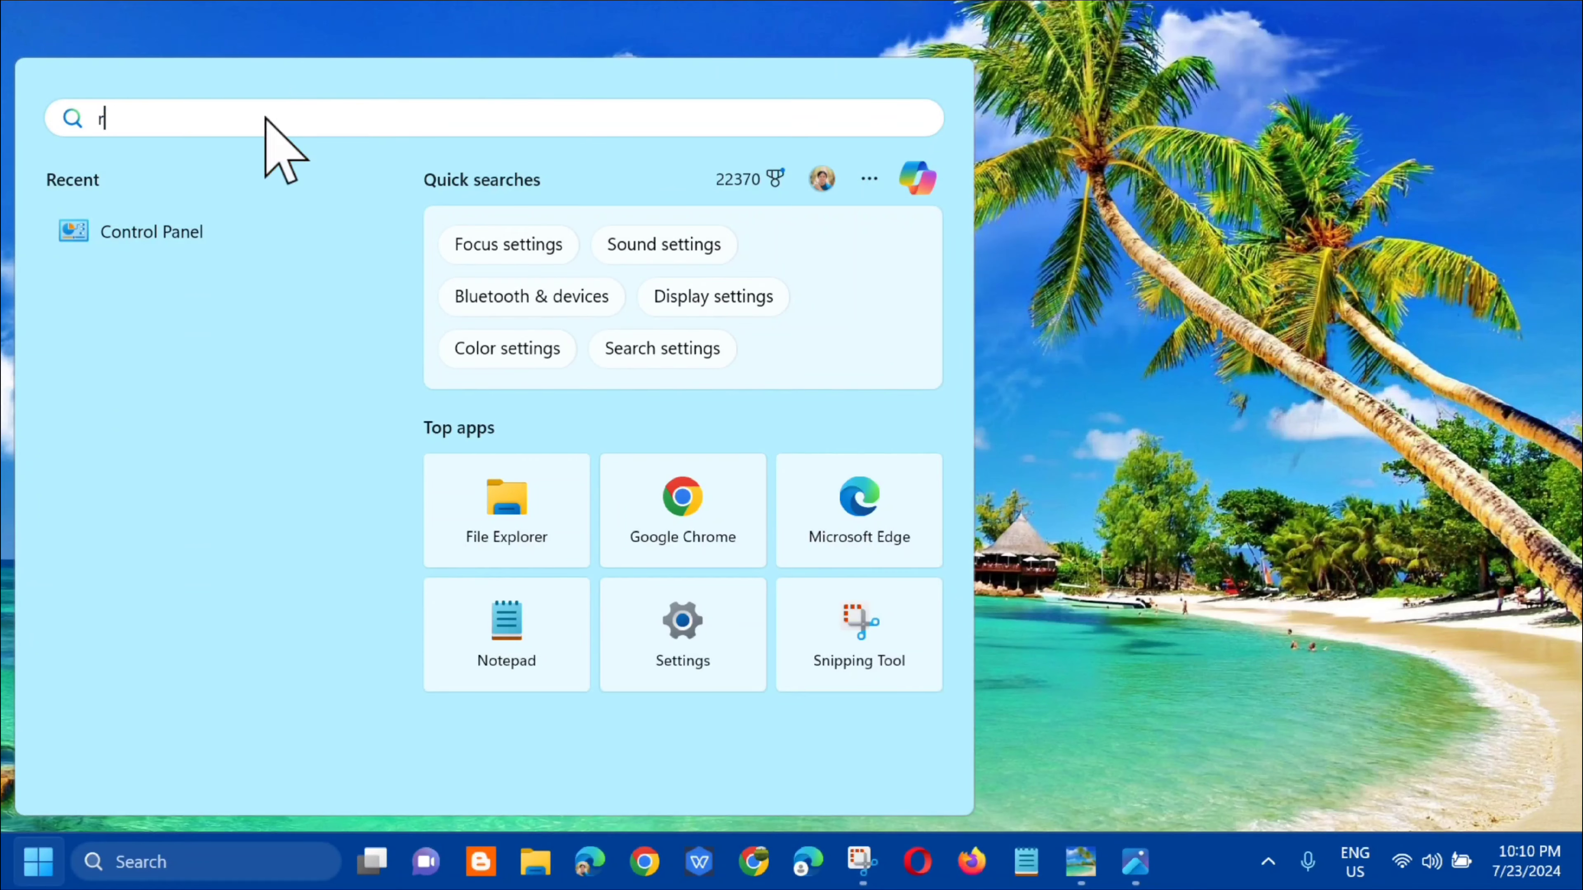
type("egistry editor")
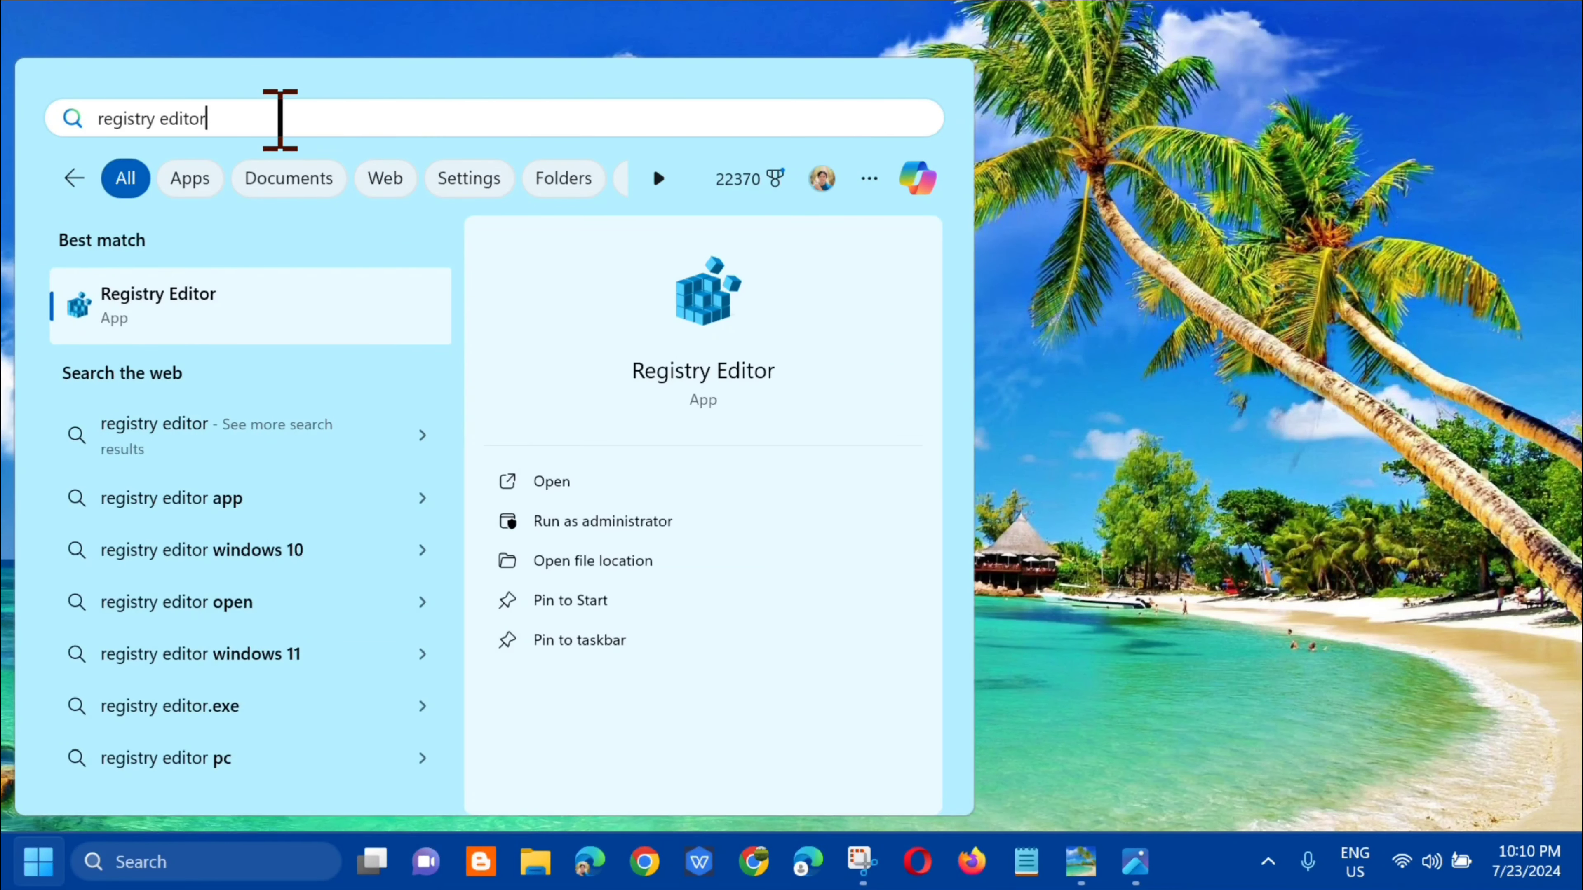
right_click(271, 299)
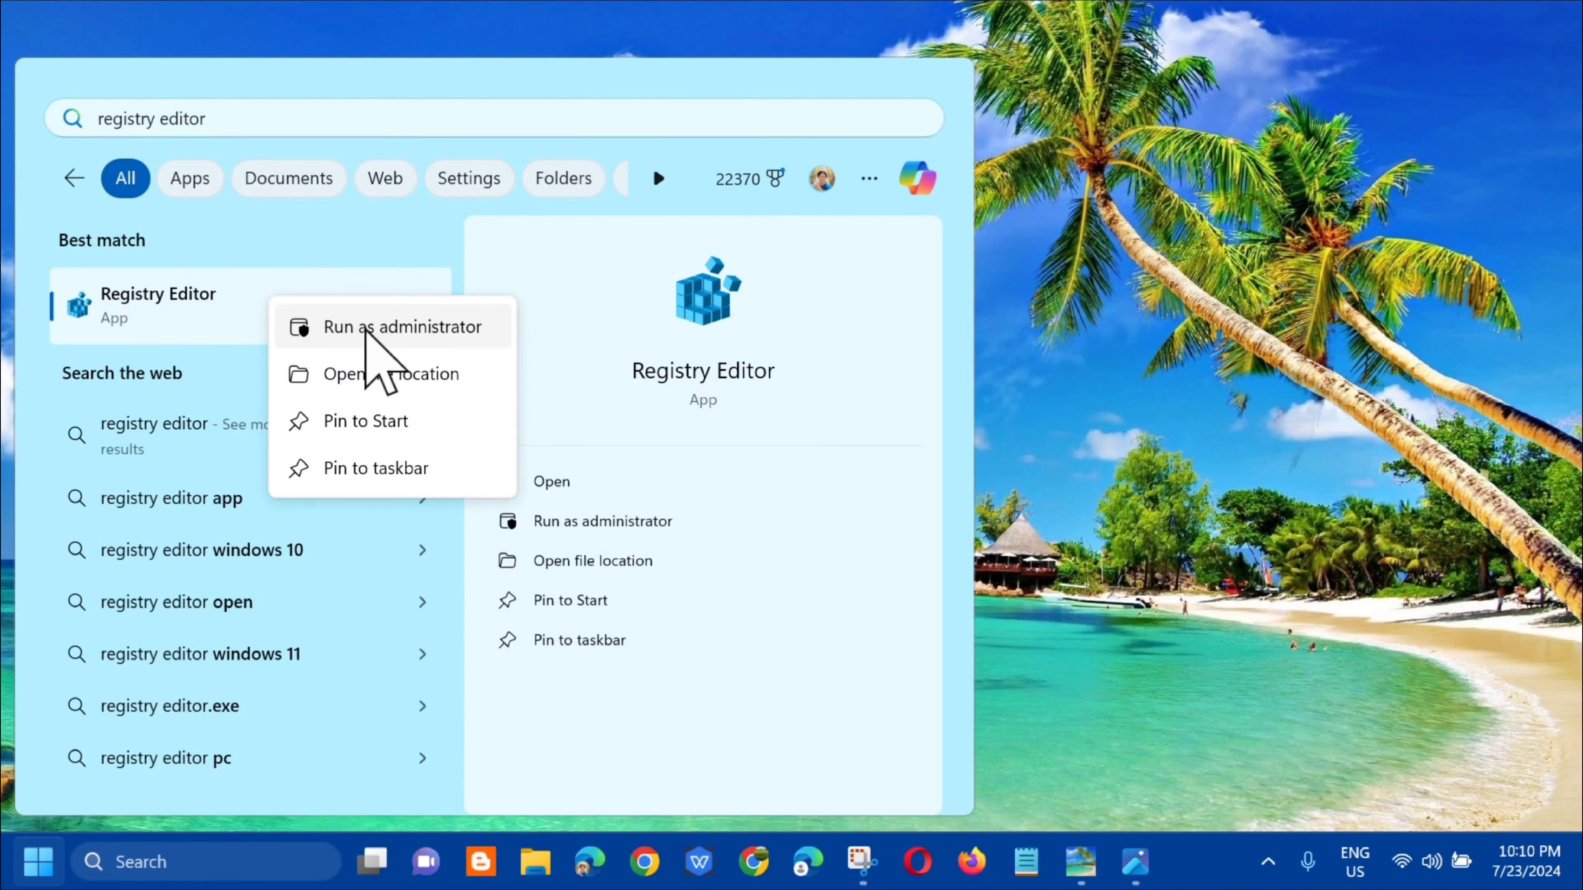
left_click(368, 332)
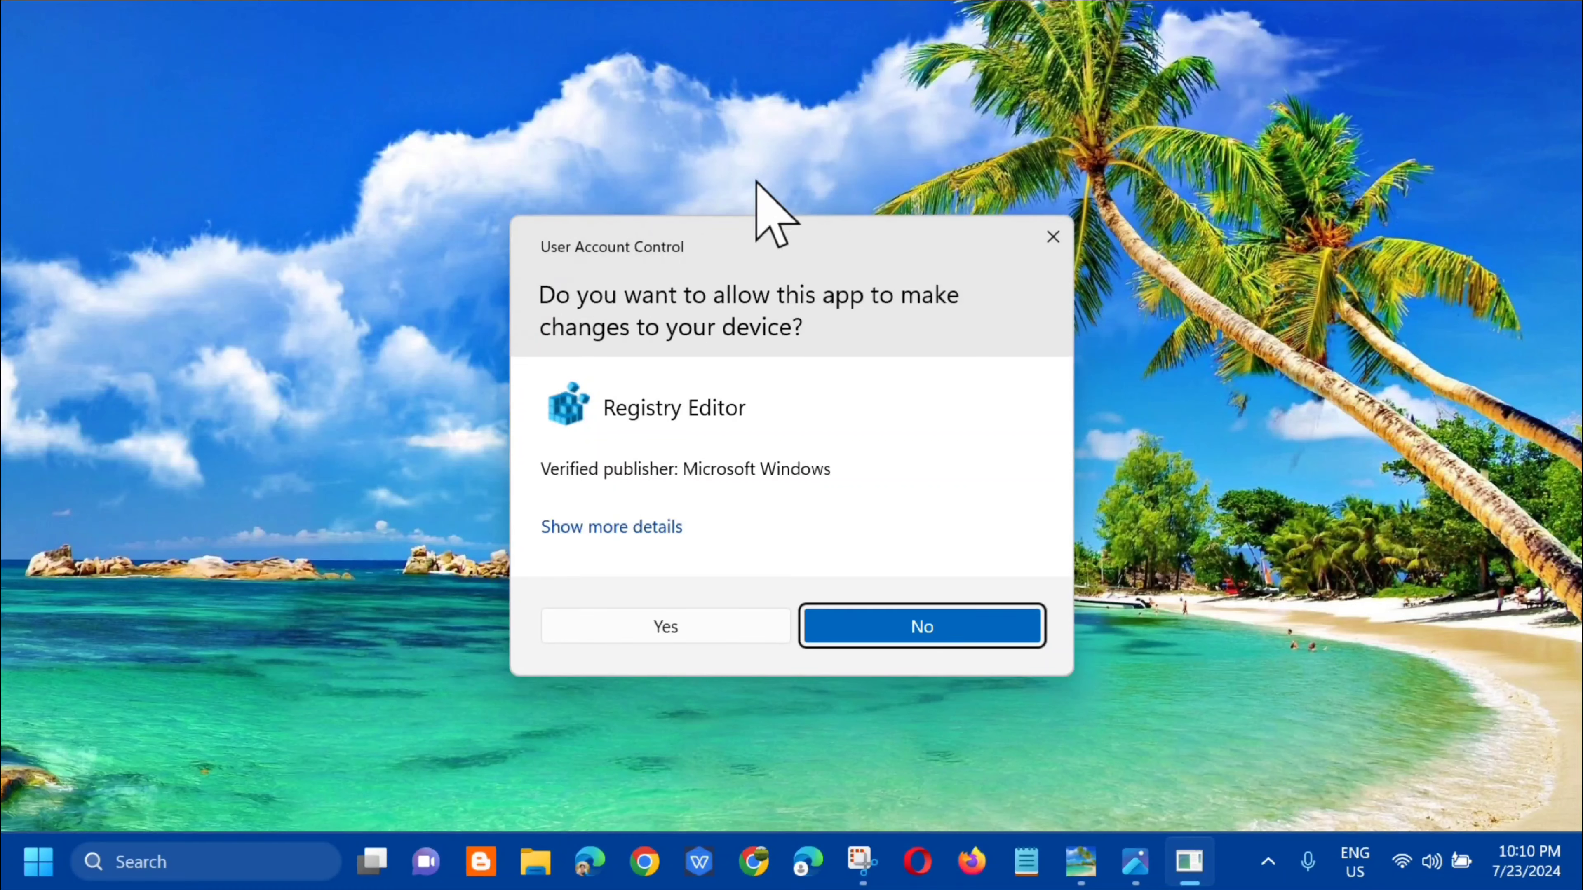
left_click(665, 627)
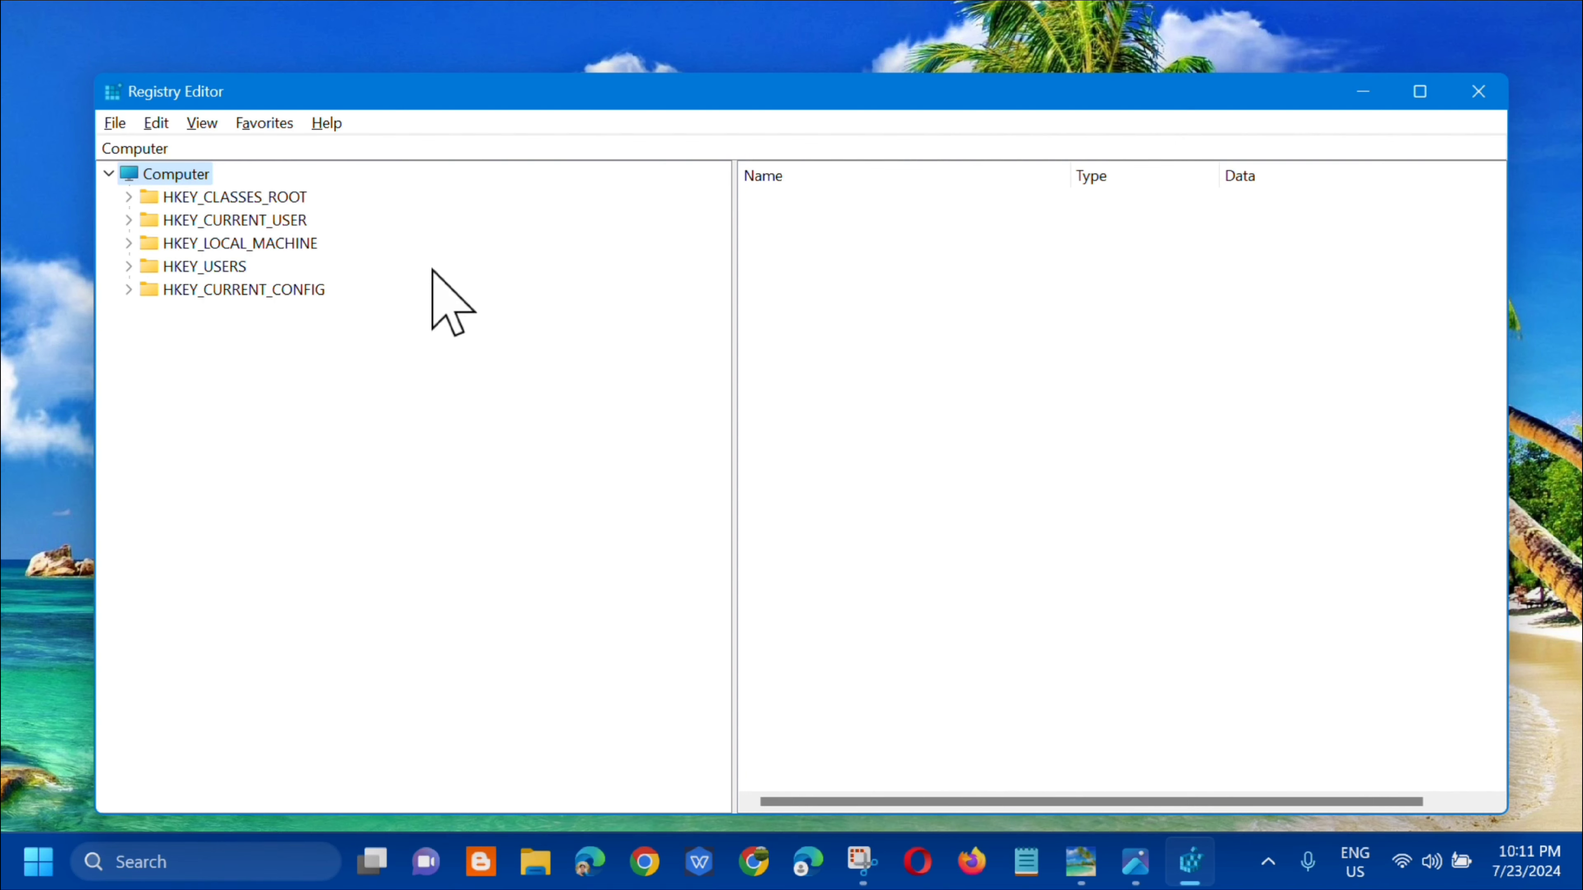
left_click(112, 124)
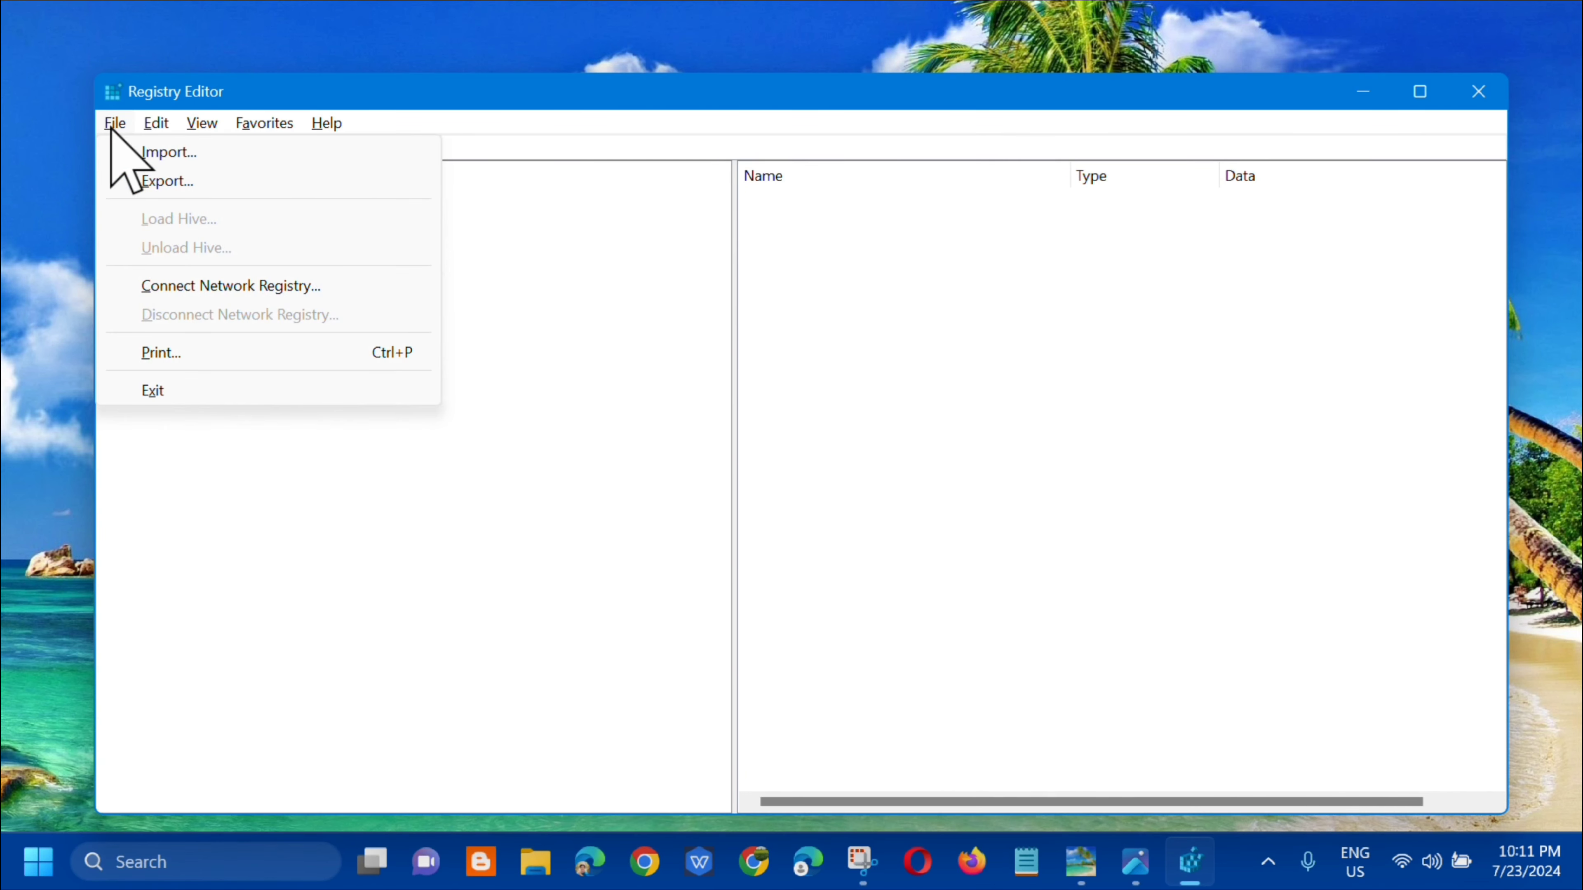
left_click(144, 182)
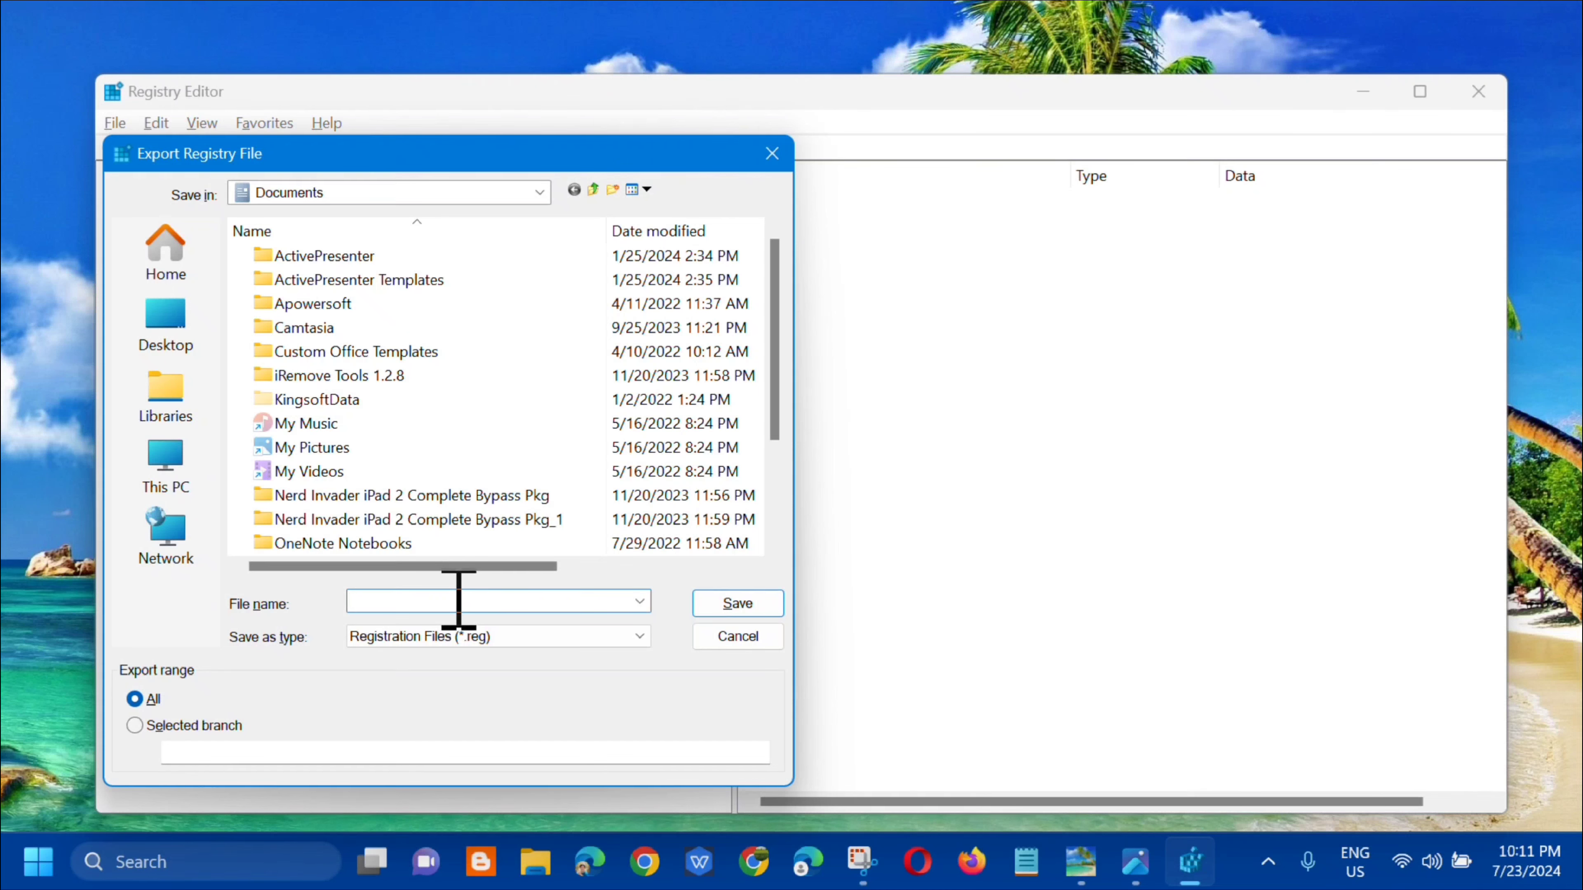
left_click(745, 637)
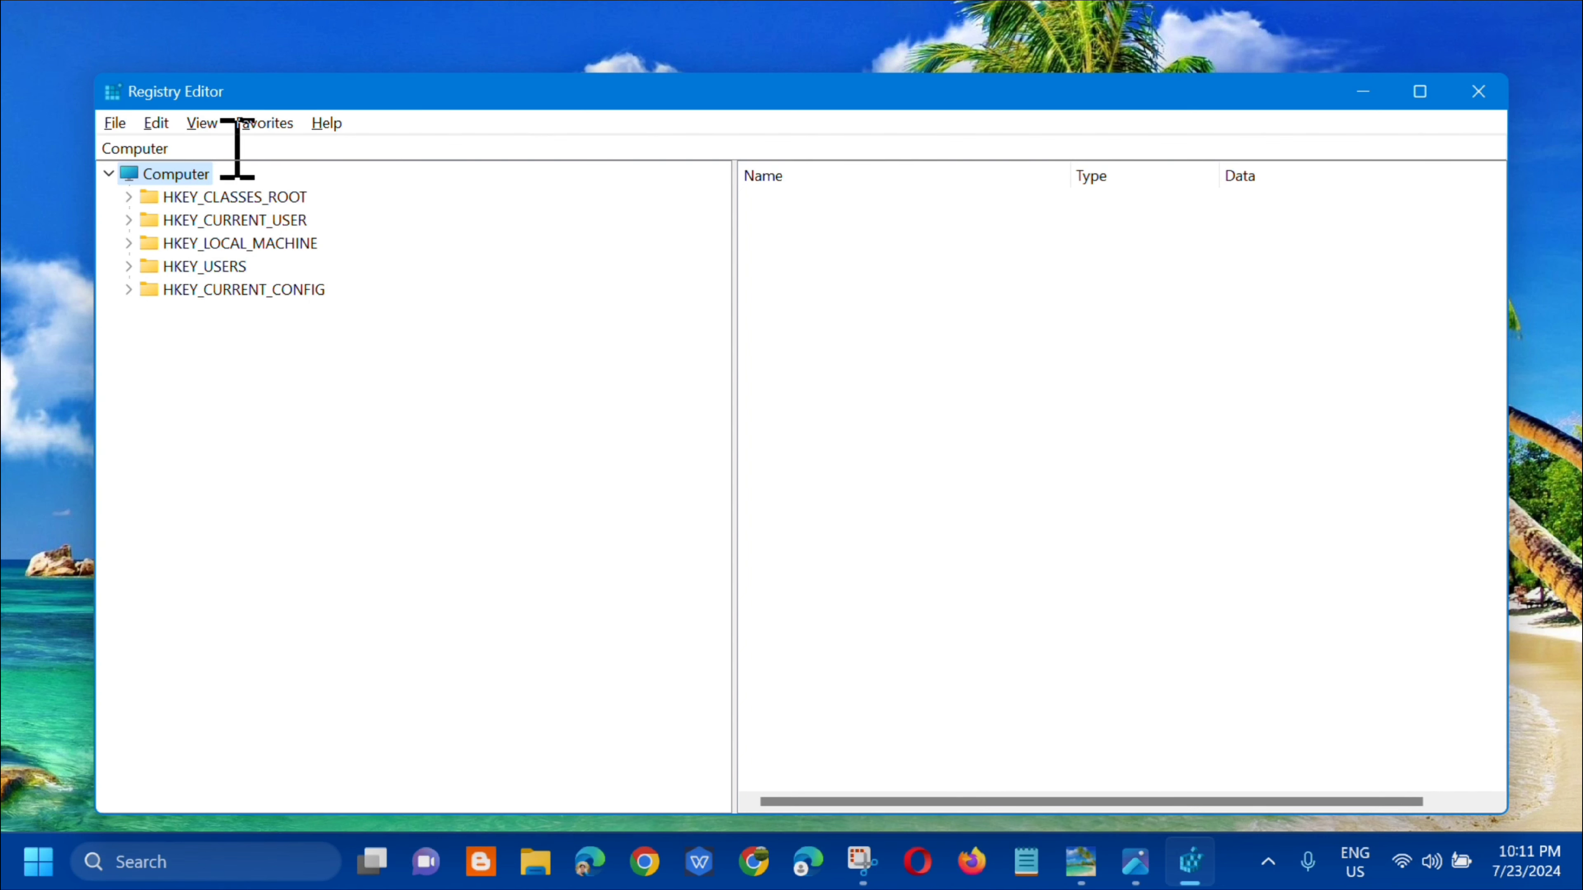
Start a registry file import from the File menu, then cancel the Import Registry File dialog
left_click(112, 124)
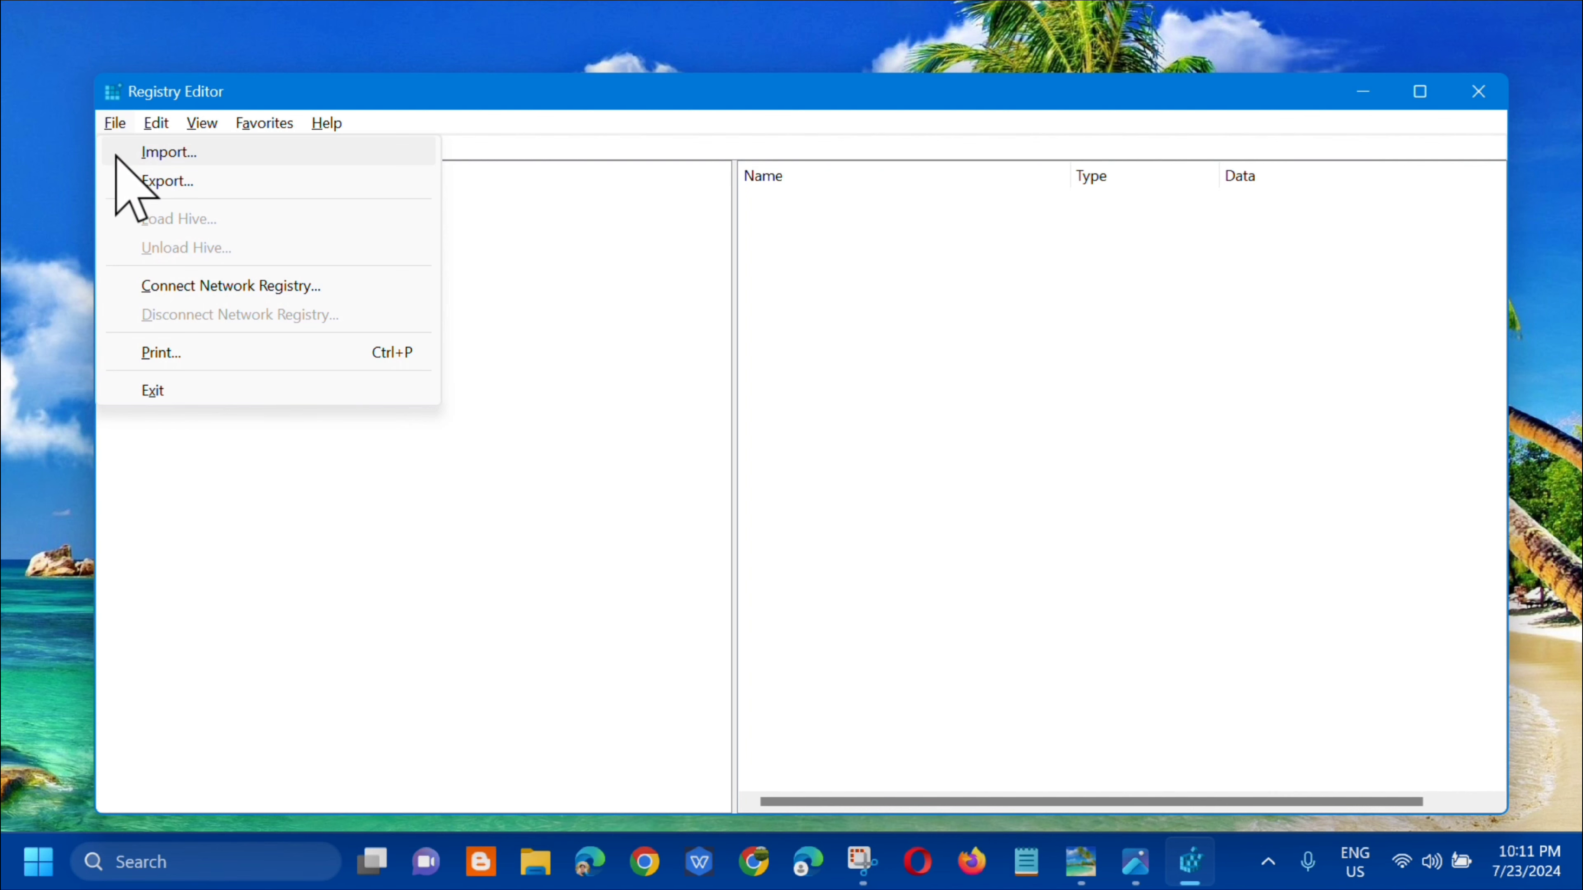
left_click(141, 155)
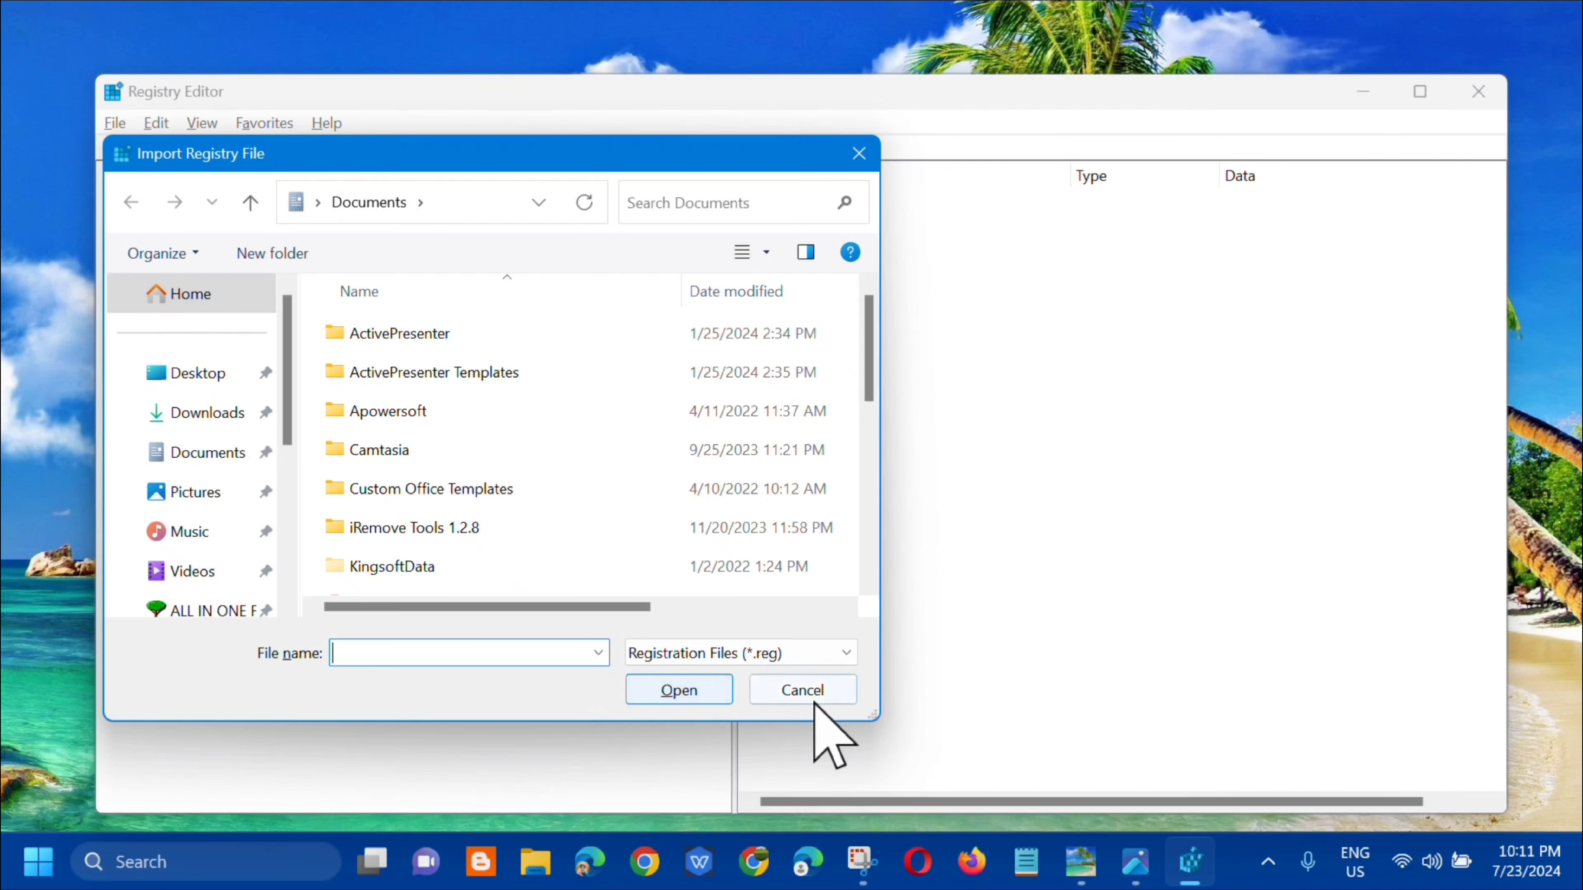
left_click(804, 692)
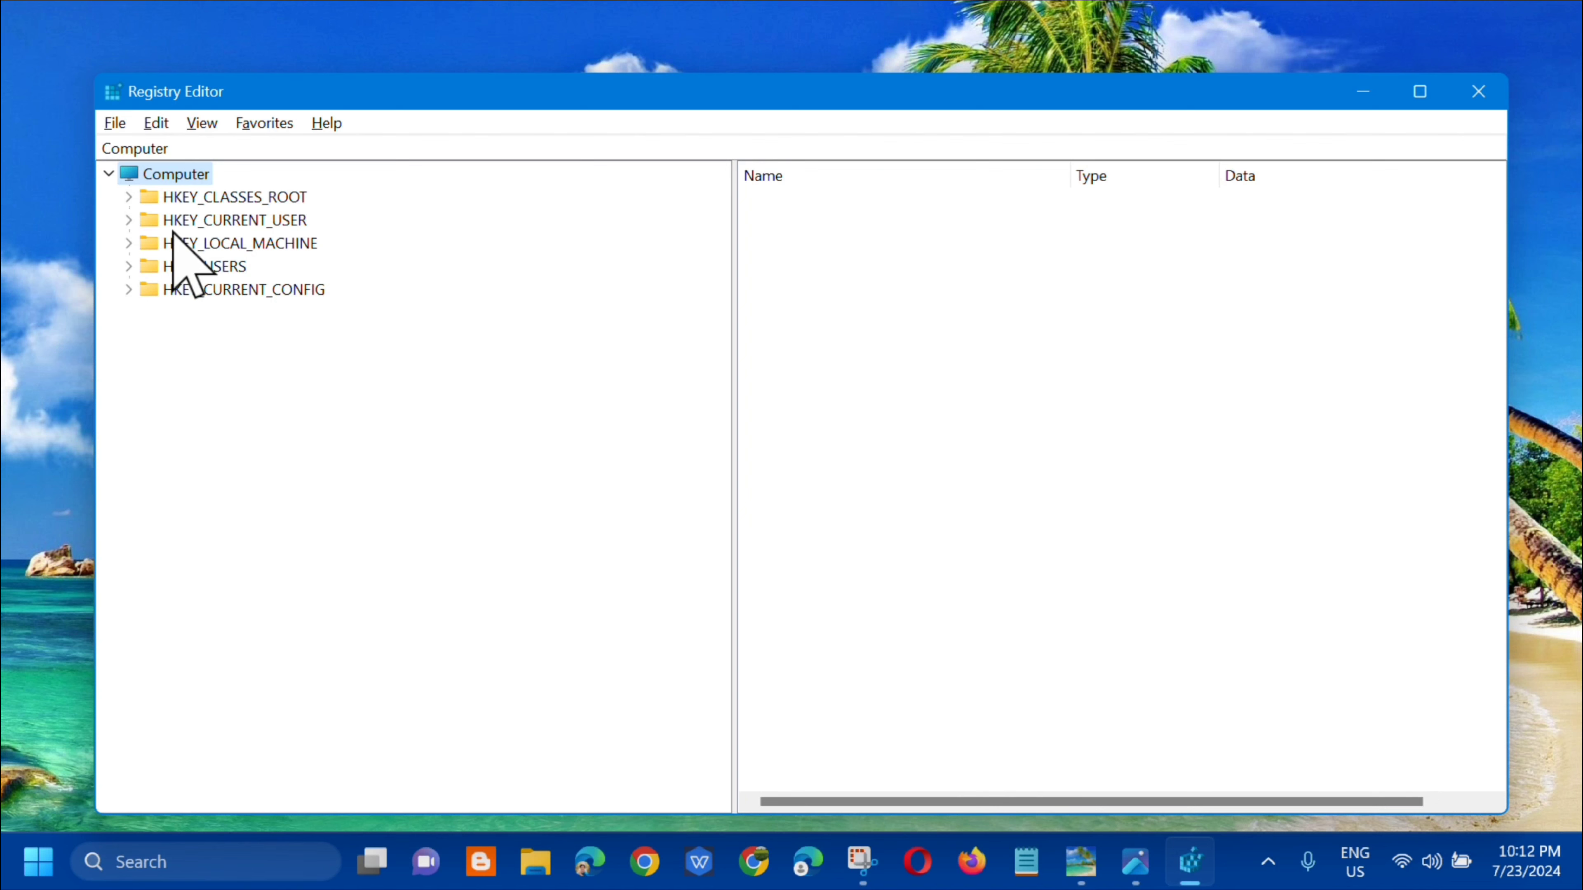
Expand HKEY_LOCAL_MACHINE > SYSTEM > CurrentControlSet > Services in the key tree
double_click(223, 242)
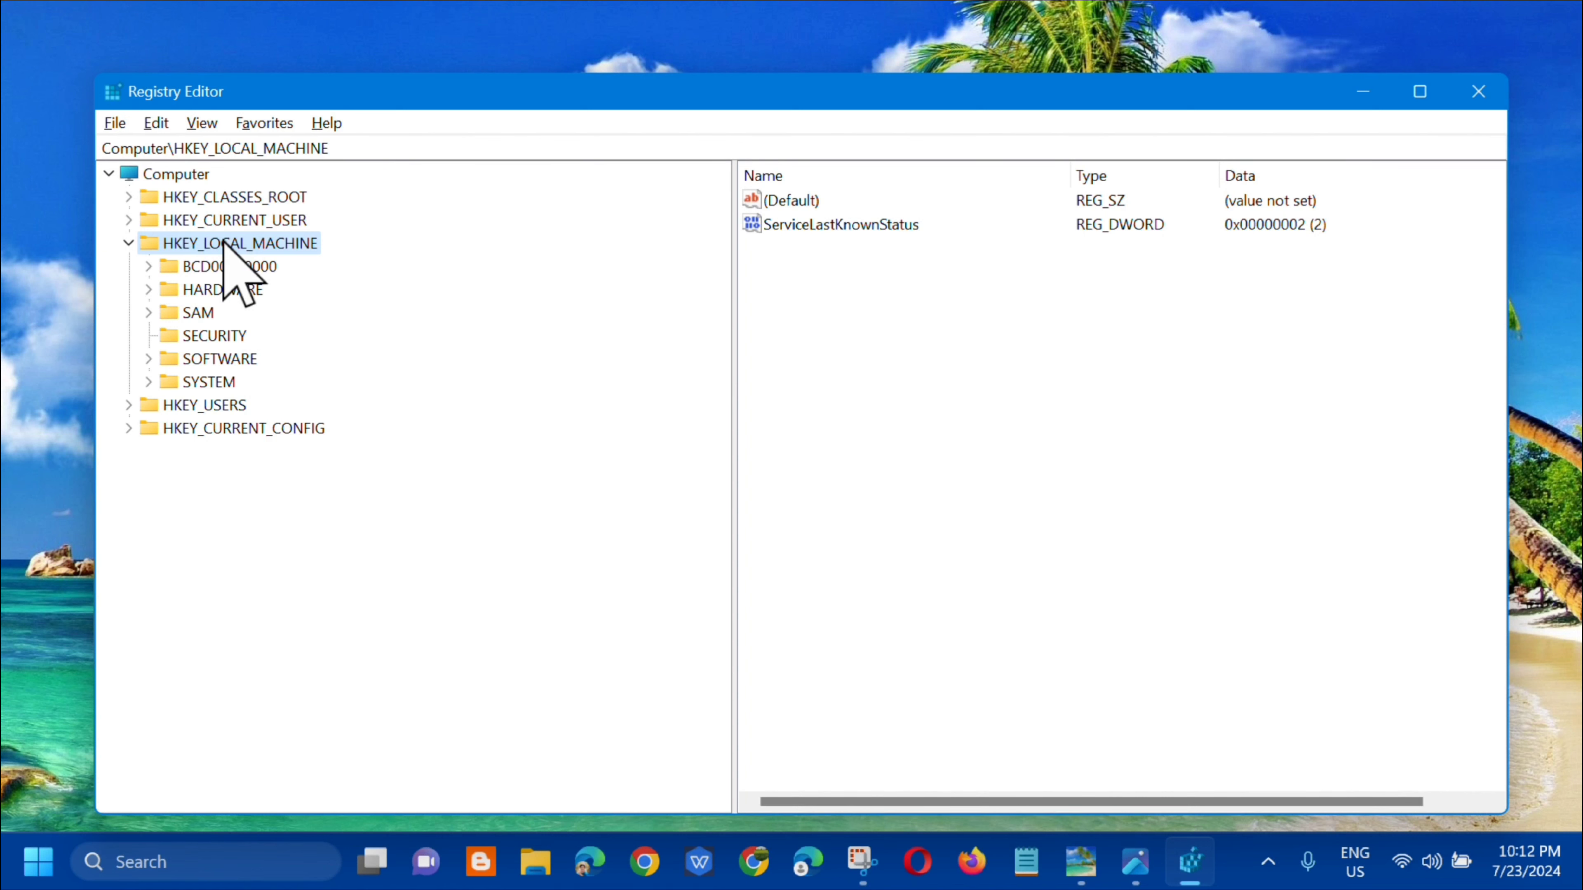
left_click(202, 382)
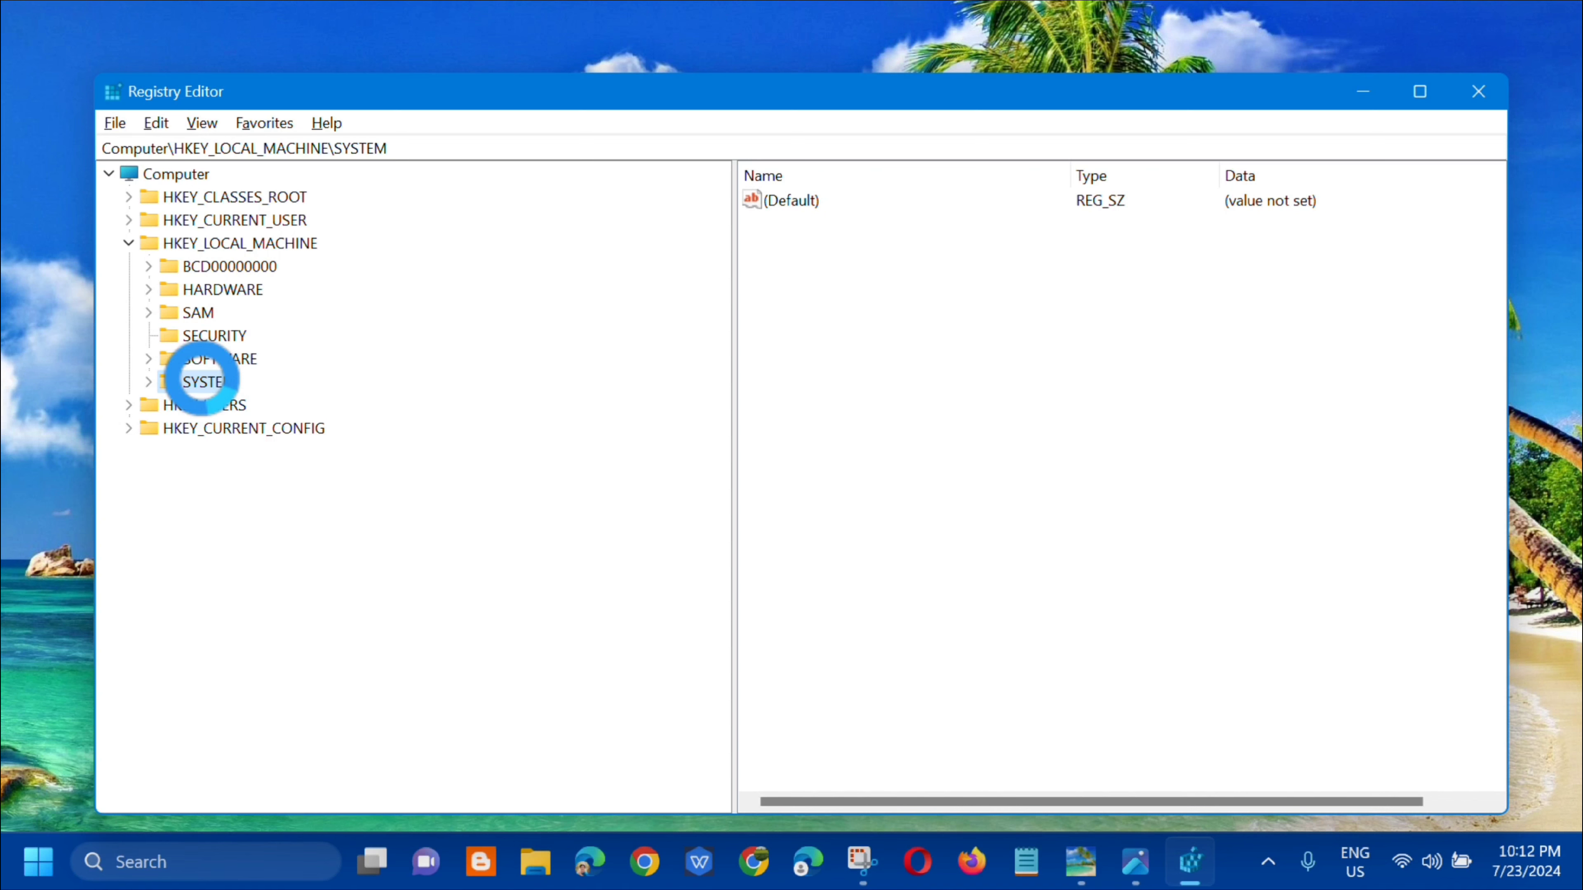
double_click(202, 382)
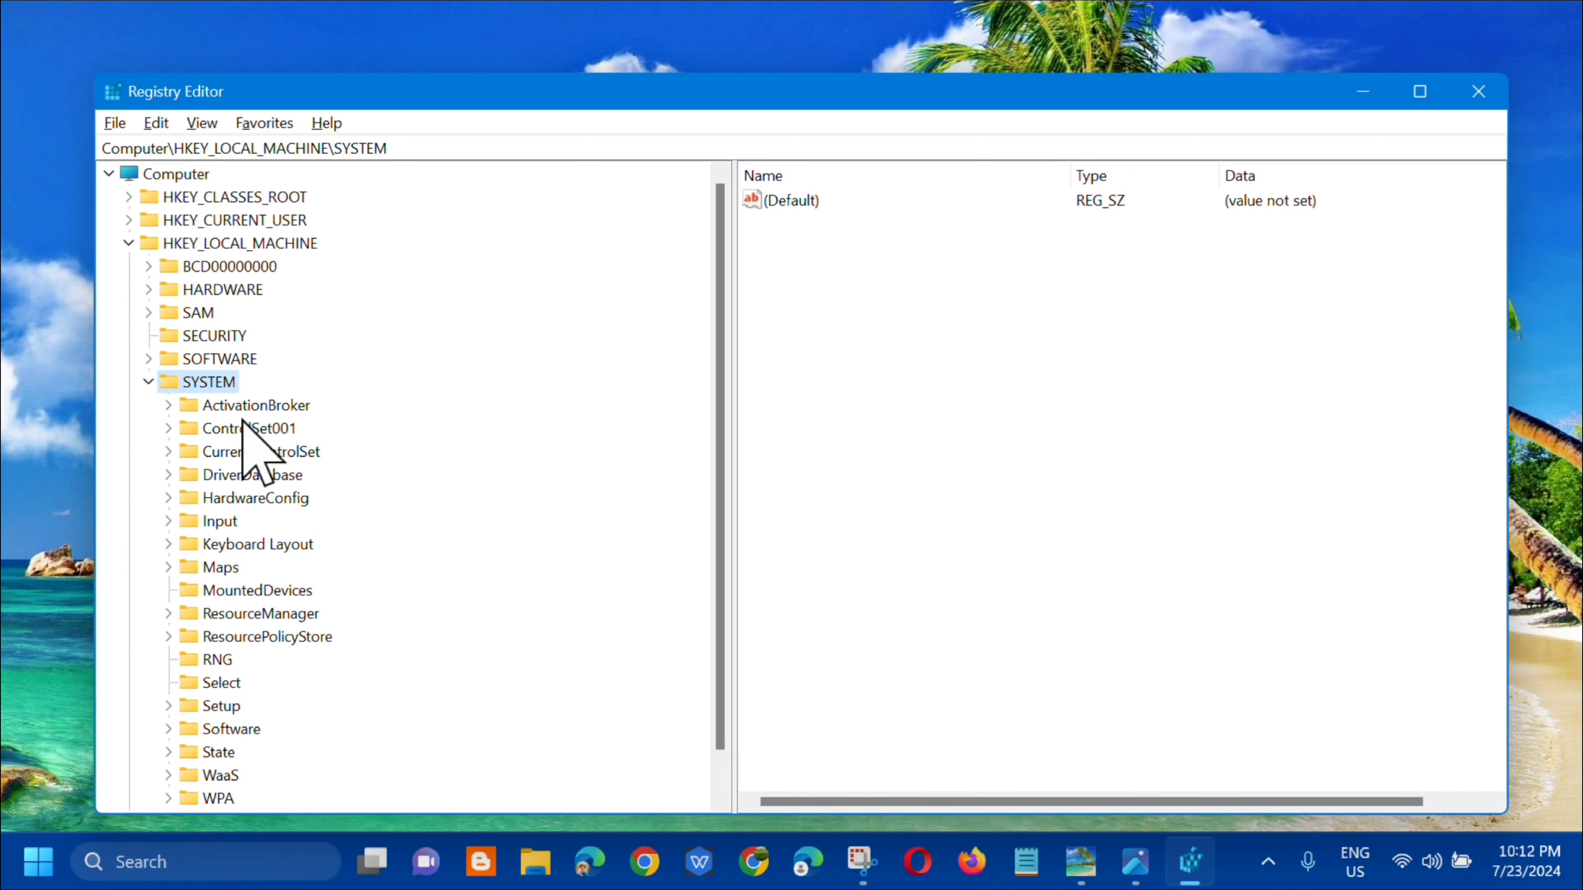
double_click(249, 451)
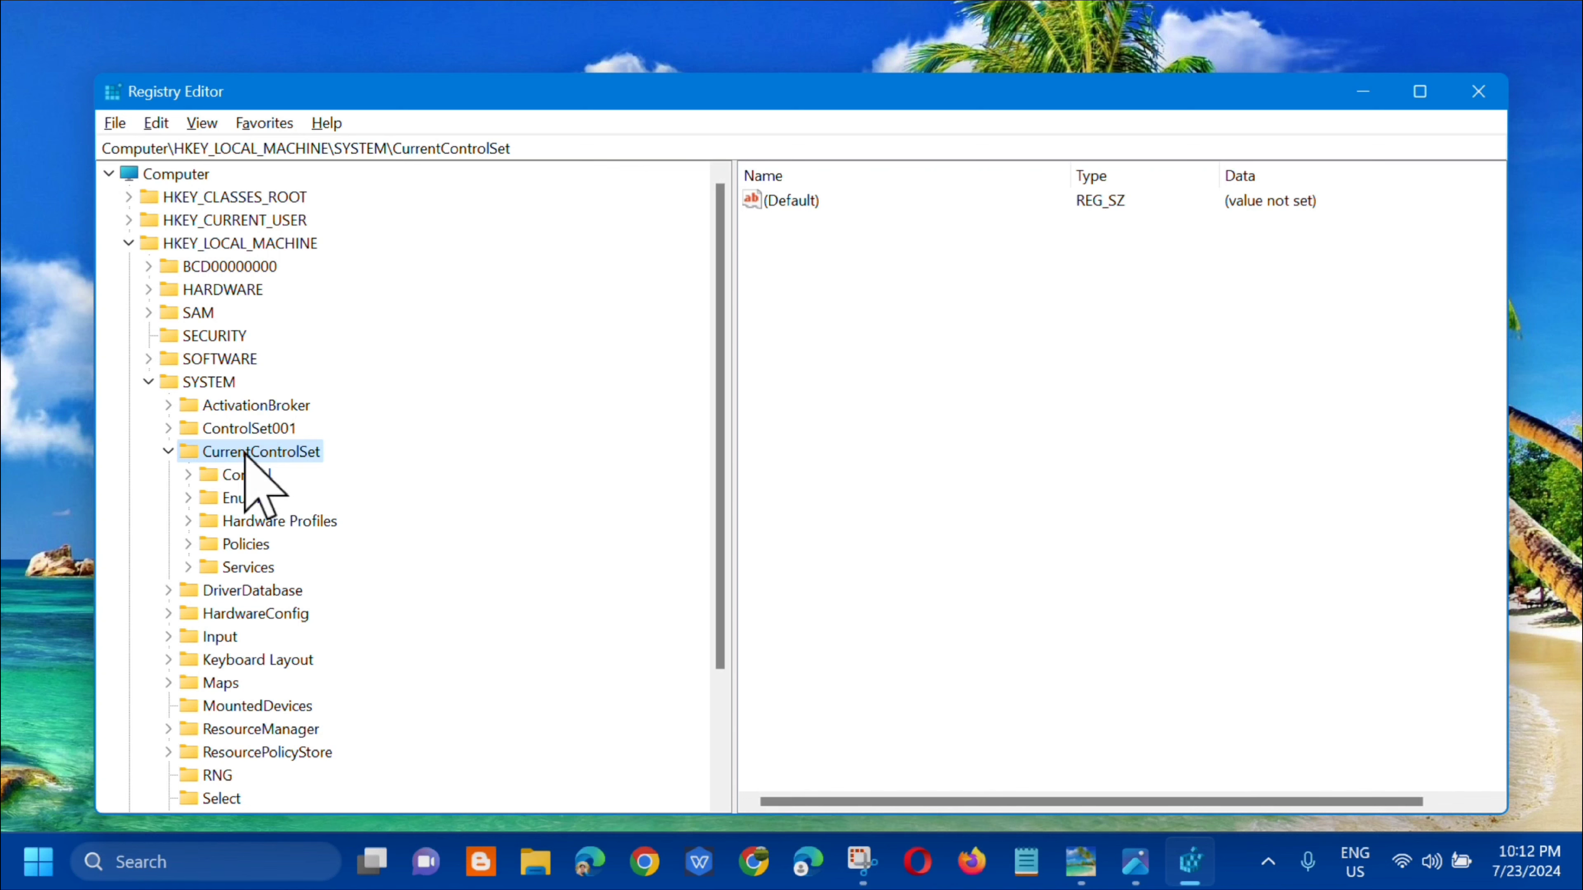
double_click(248, 566)
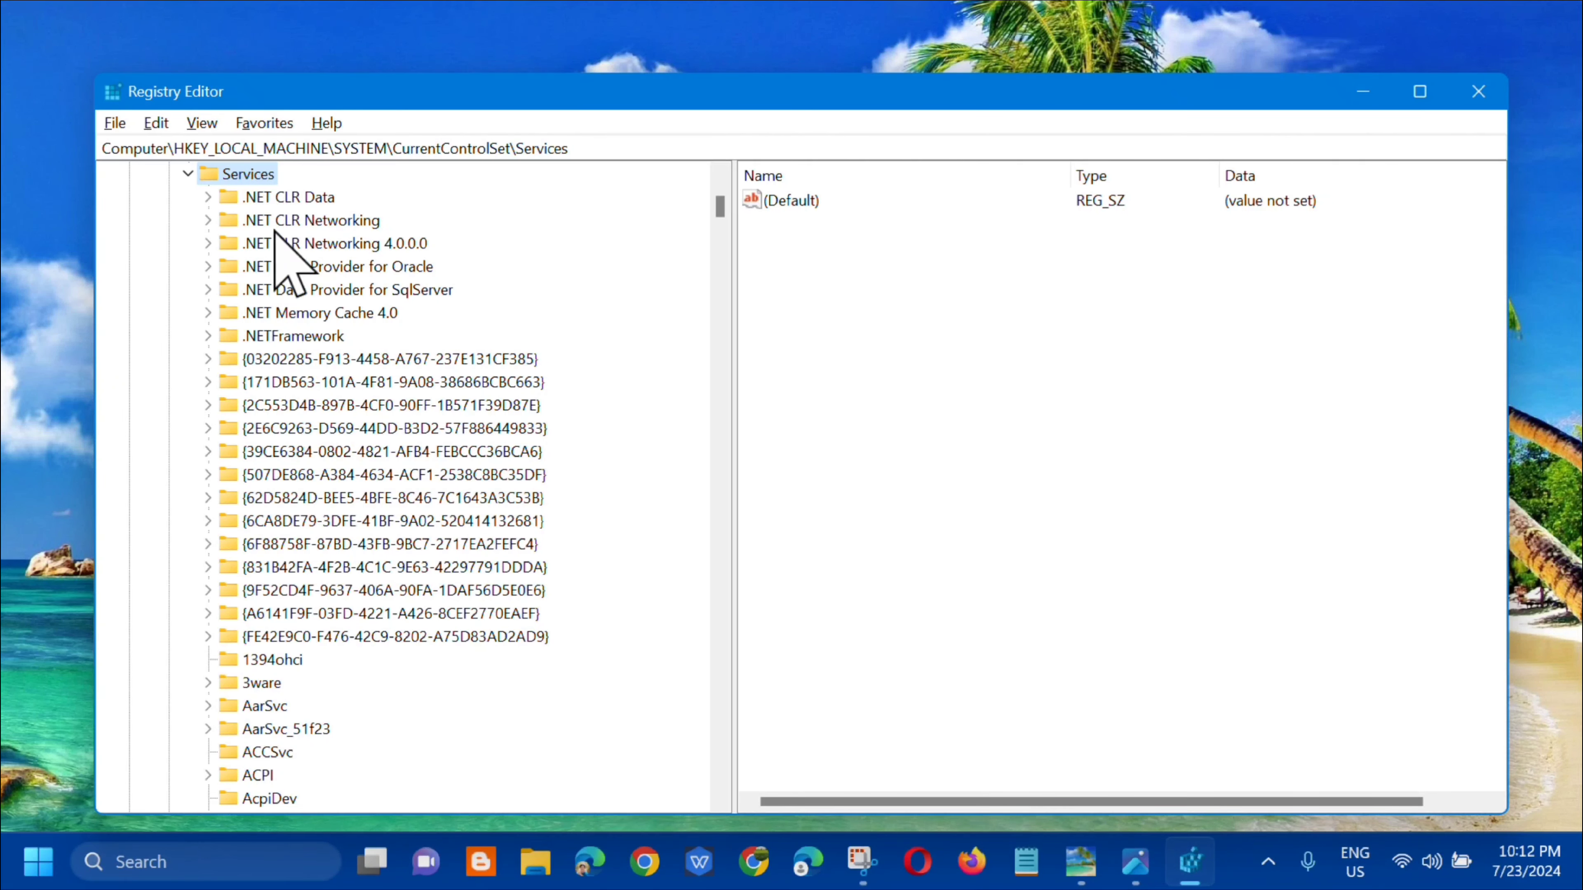
Scroll to SharedAccess and expand its Parameters > FirewallPolicy subkeys
scroll(459, 477, "down", 20)
left_click_drag(723, 282, 751, 605)
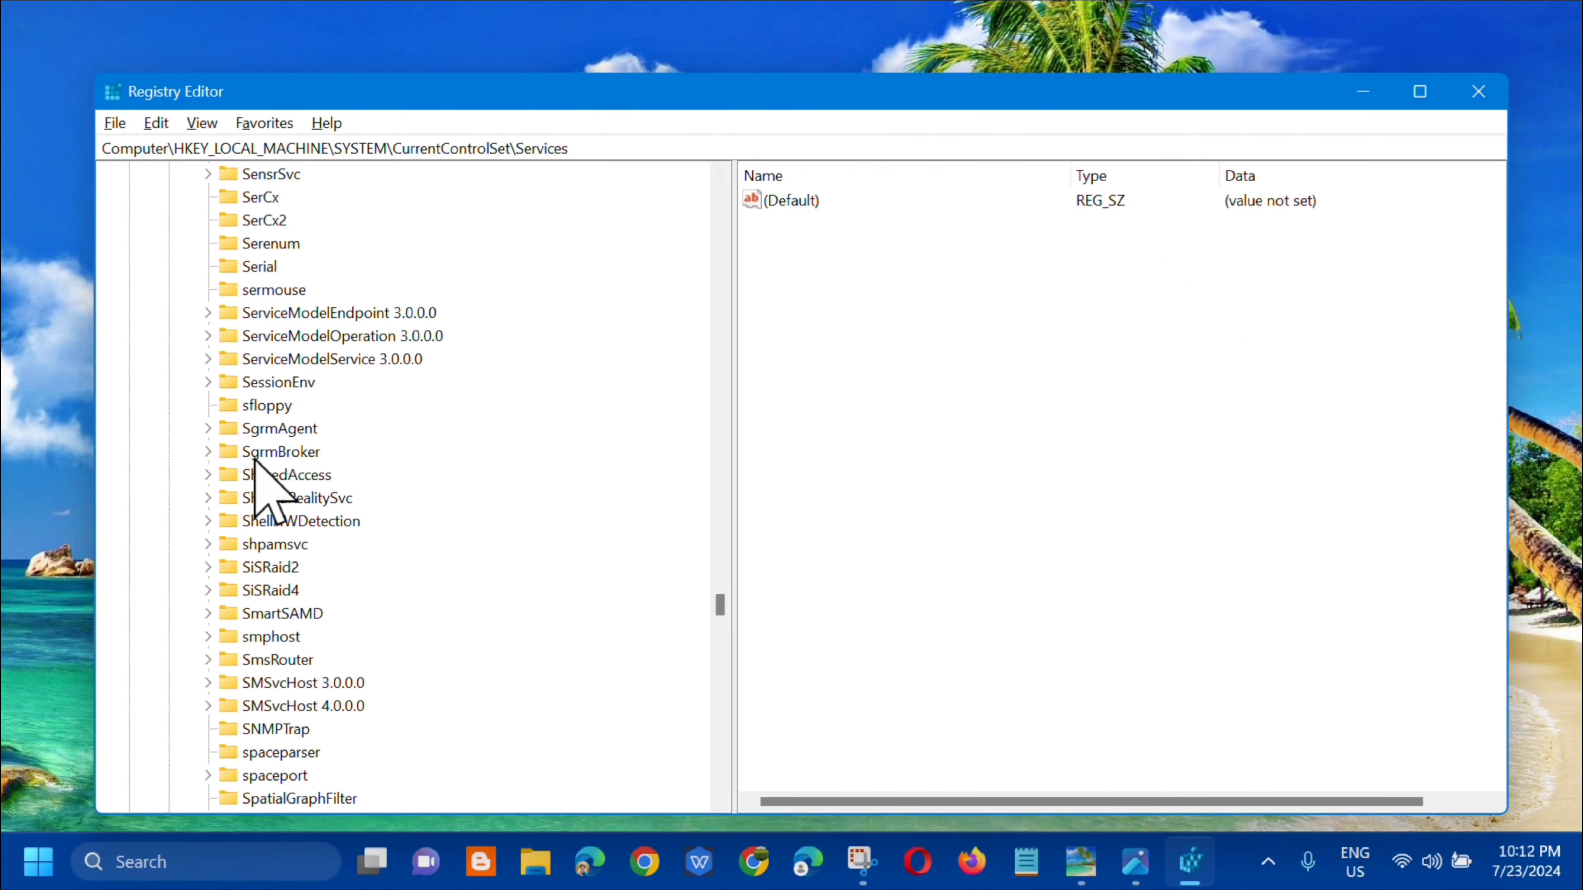
double_click(286, 475)
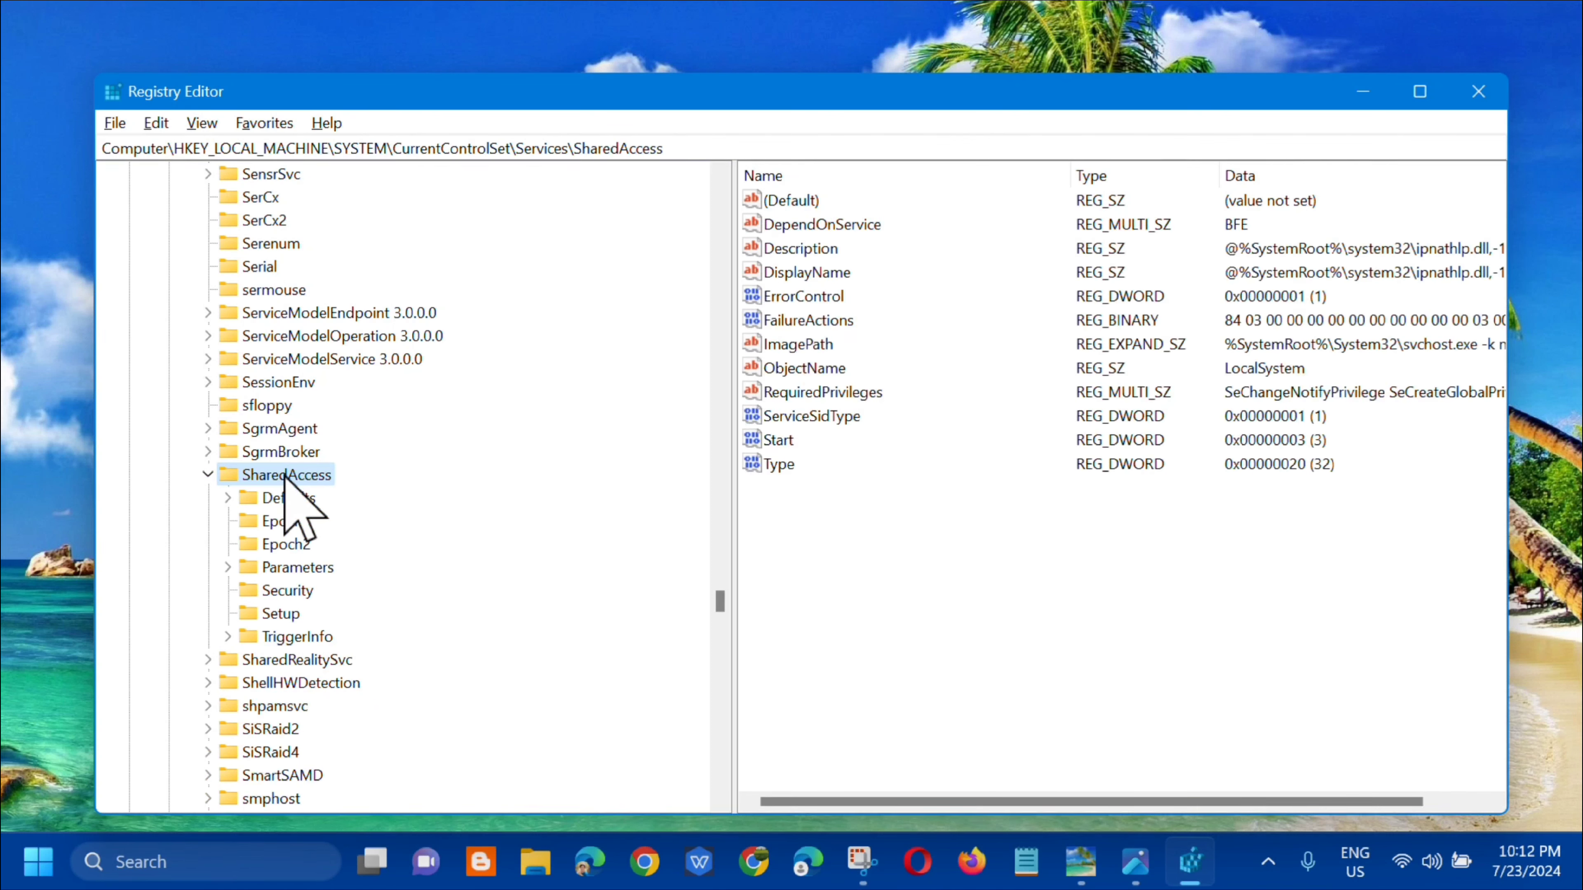
double_click(293, 567)
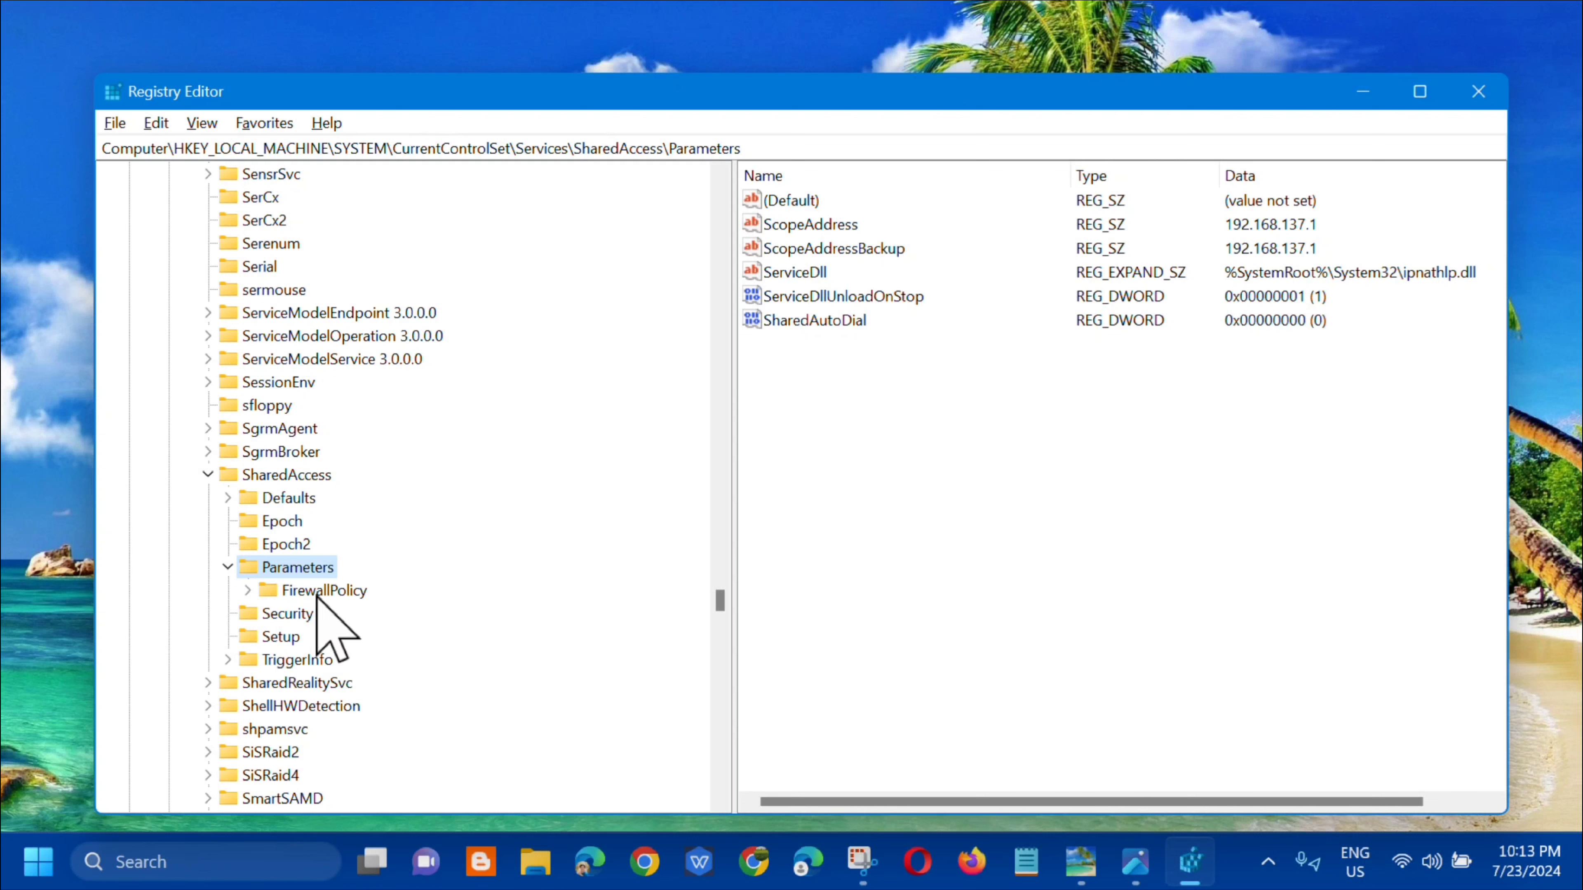
double_click(319, 591)
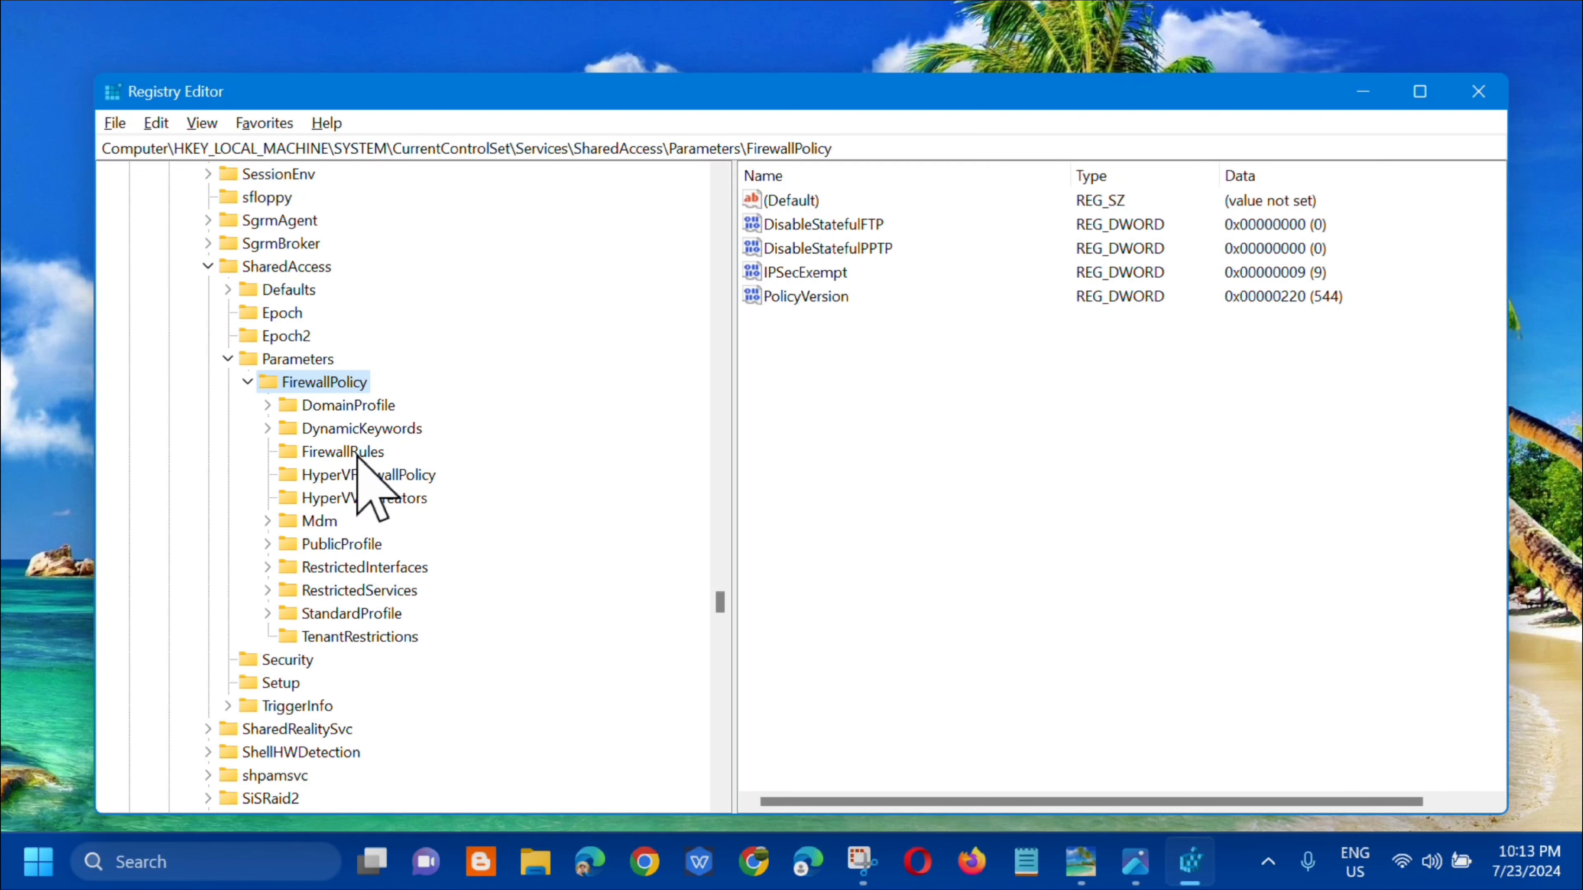
Select FirewallRules, choose Delete, then answer No to keep the key
left_click(366, 453)
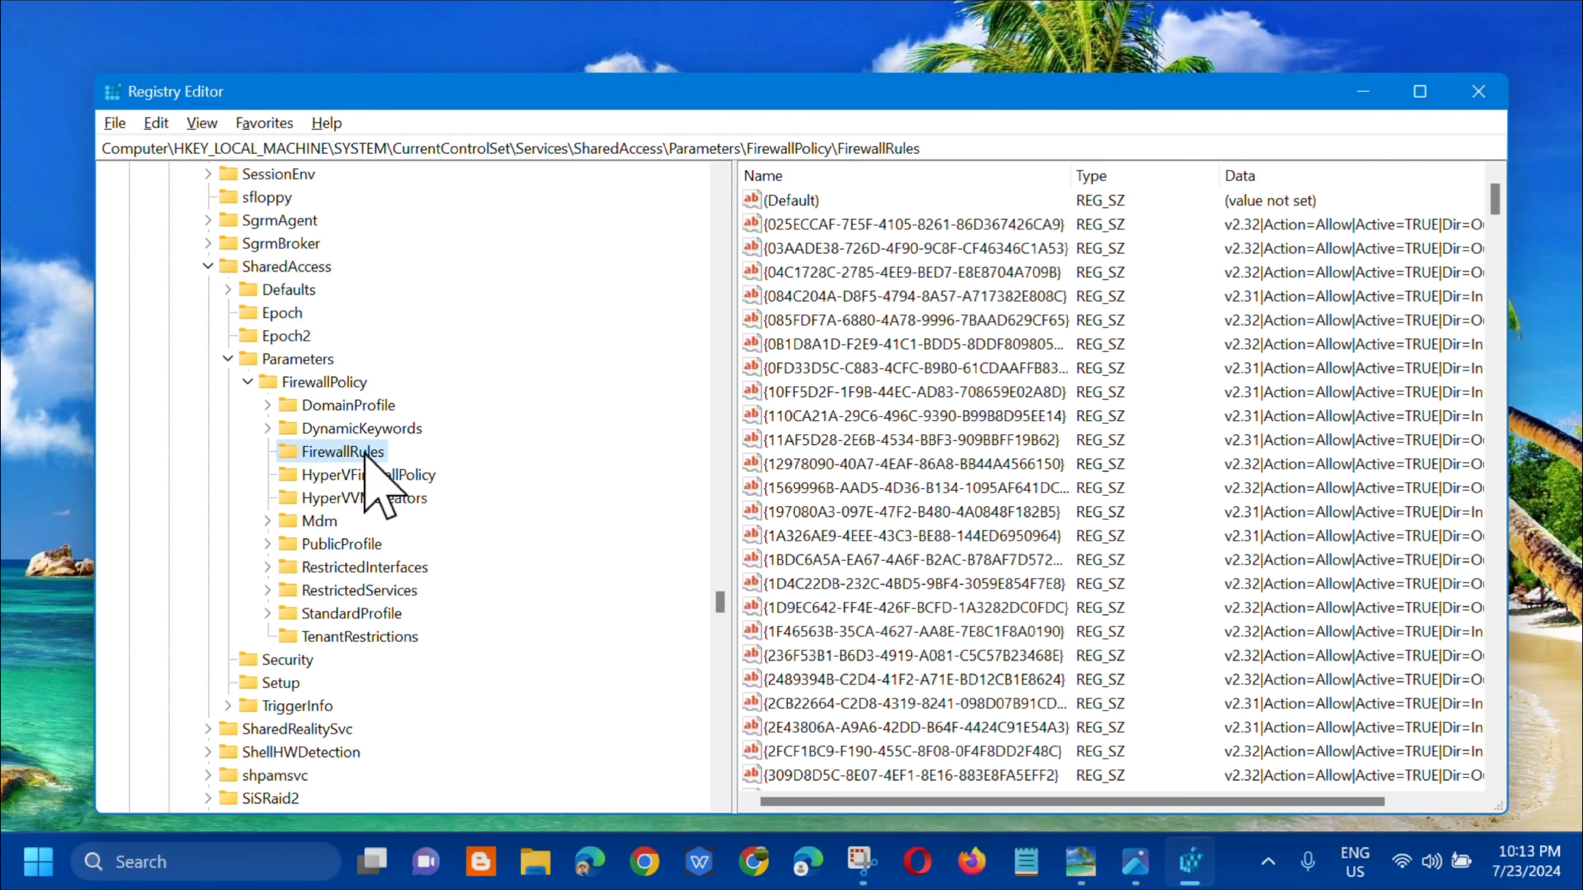
right_click(367, 454)
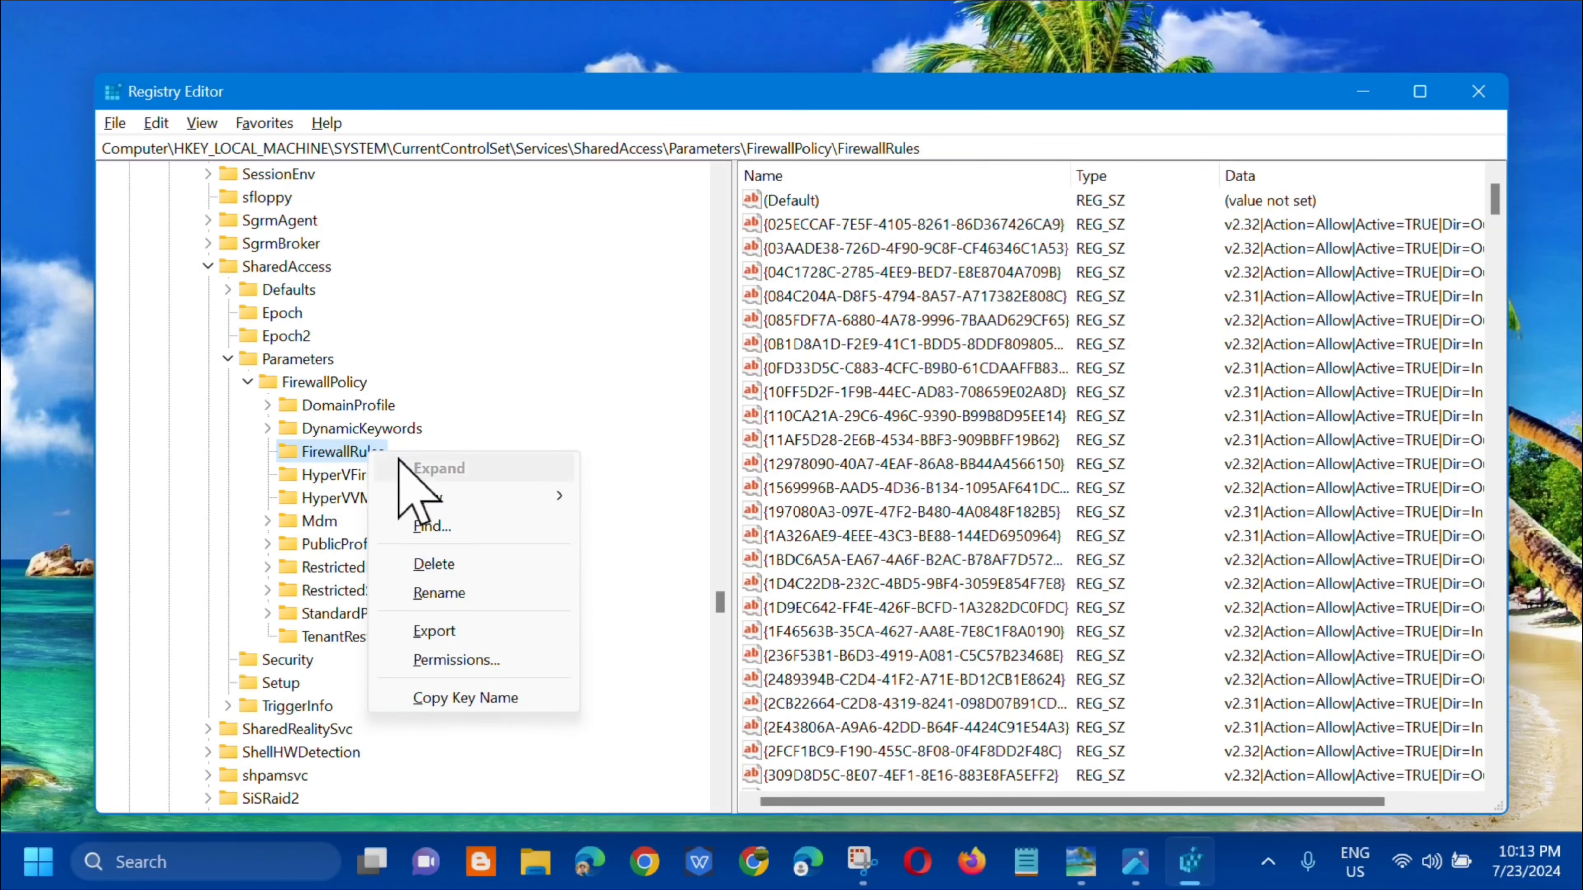
left_click(446, 568)
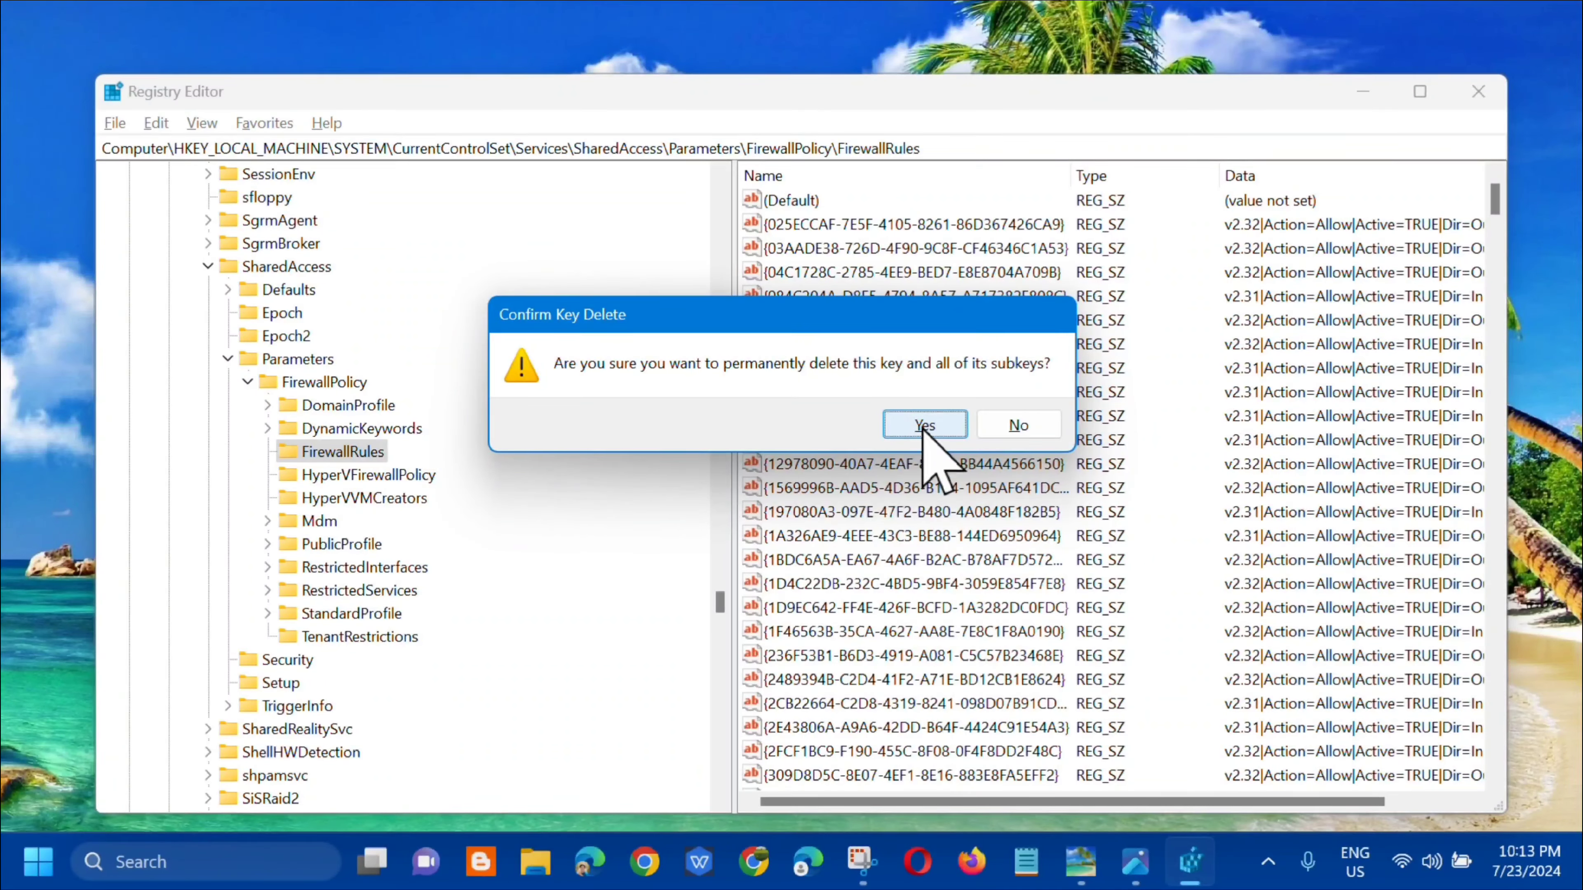
left_click(1017, 430)
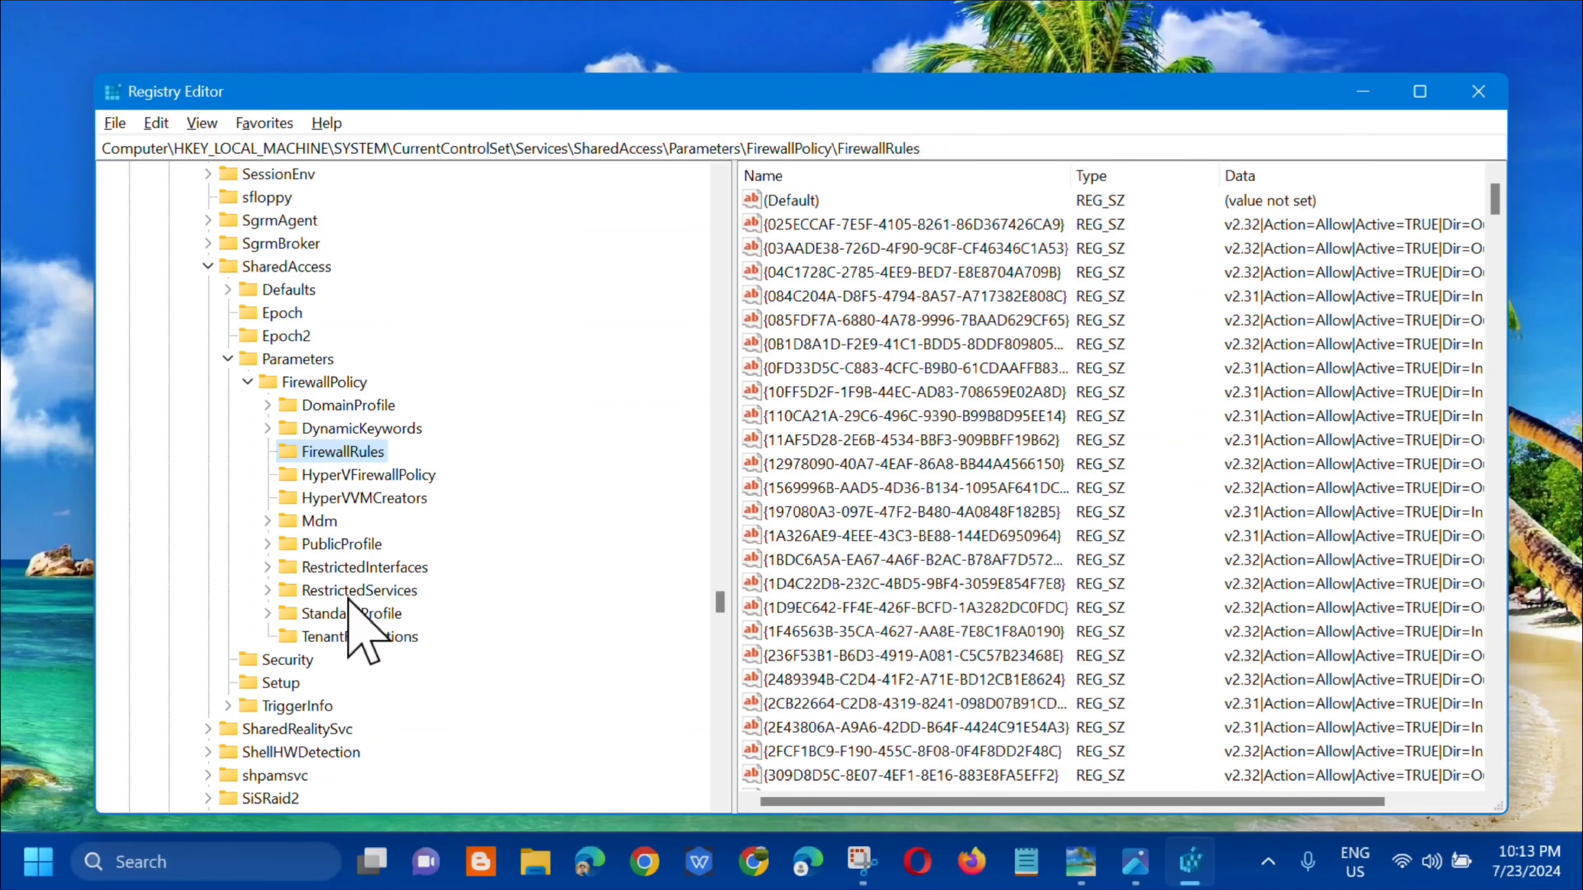
Select RestrictedServices, choose Delete, then answer No to keep the key
left_click(383, 590)
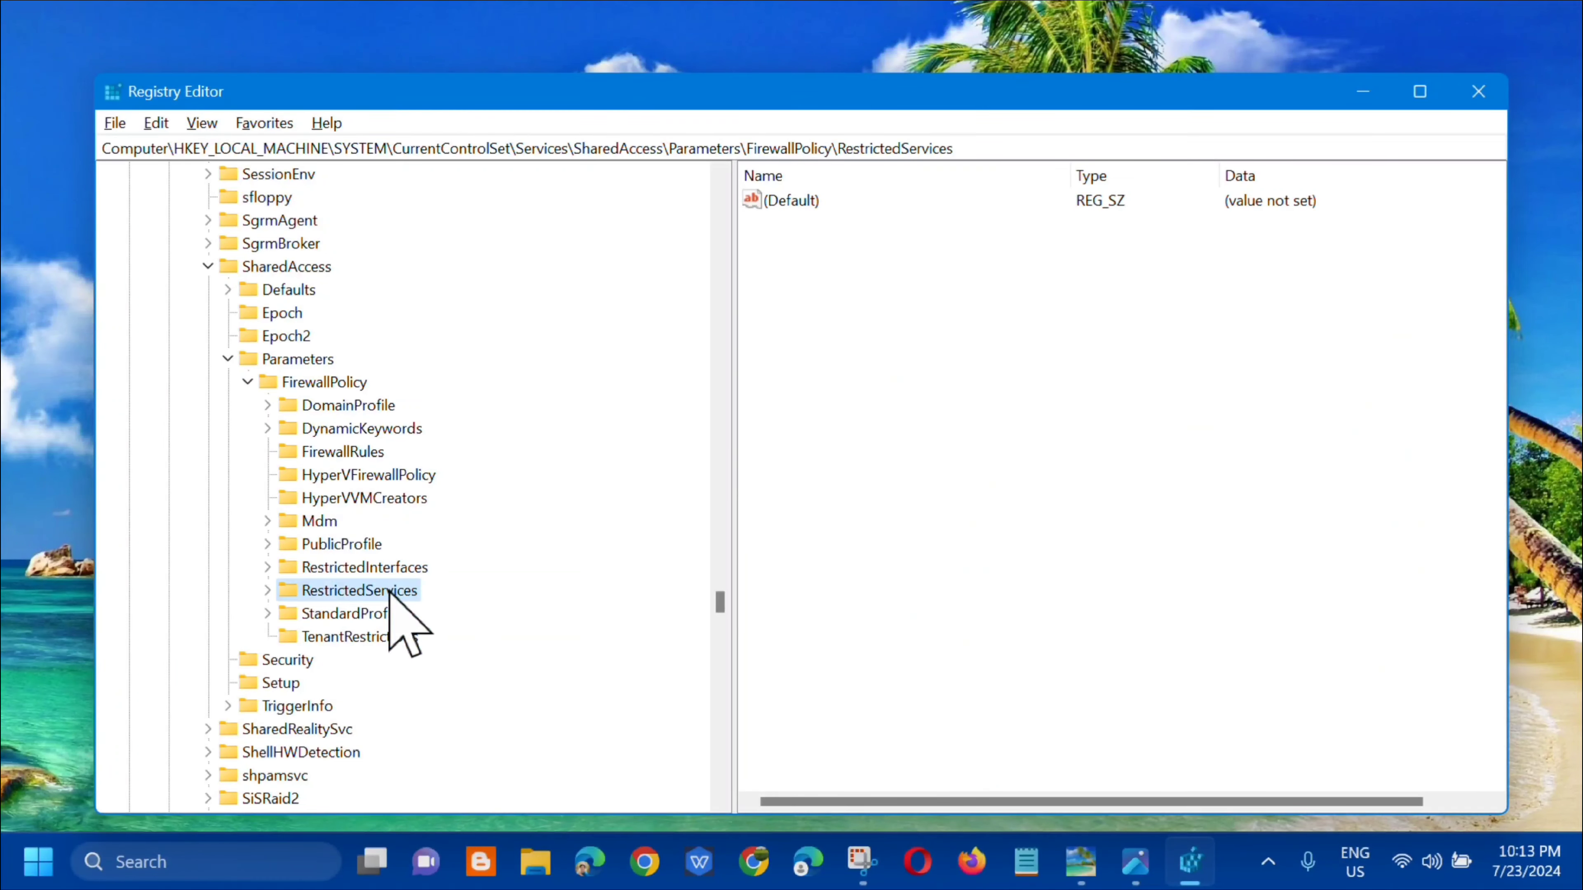
right_click(406, 591)
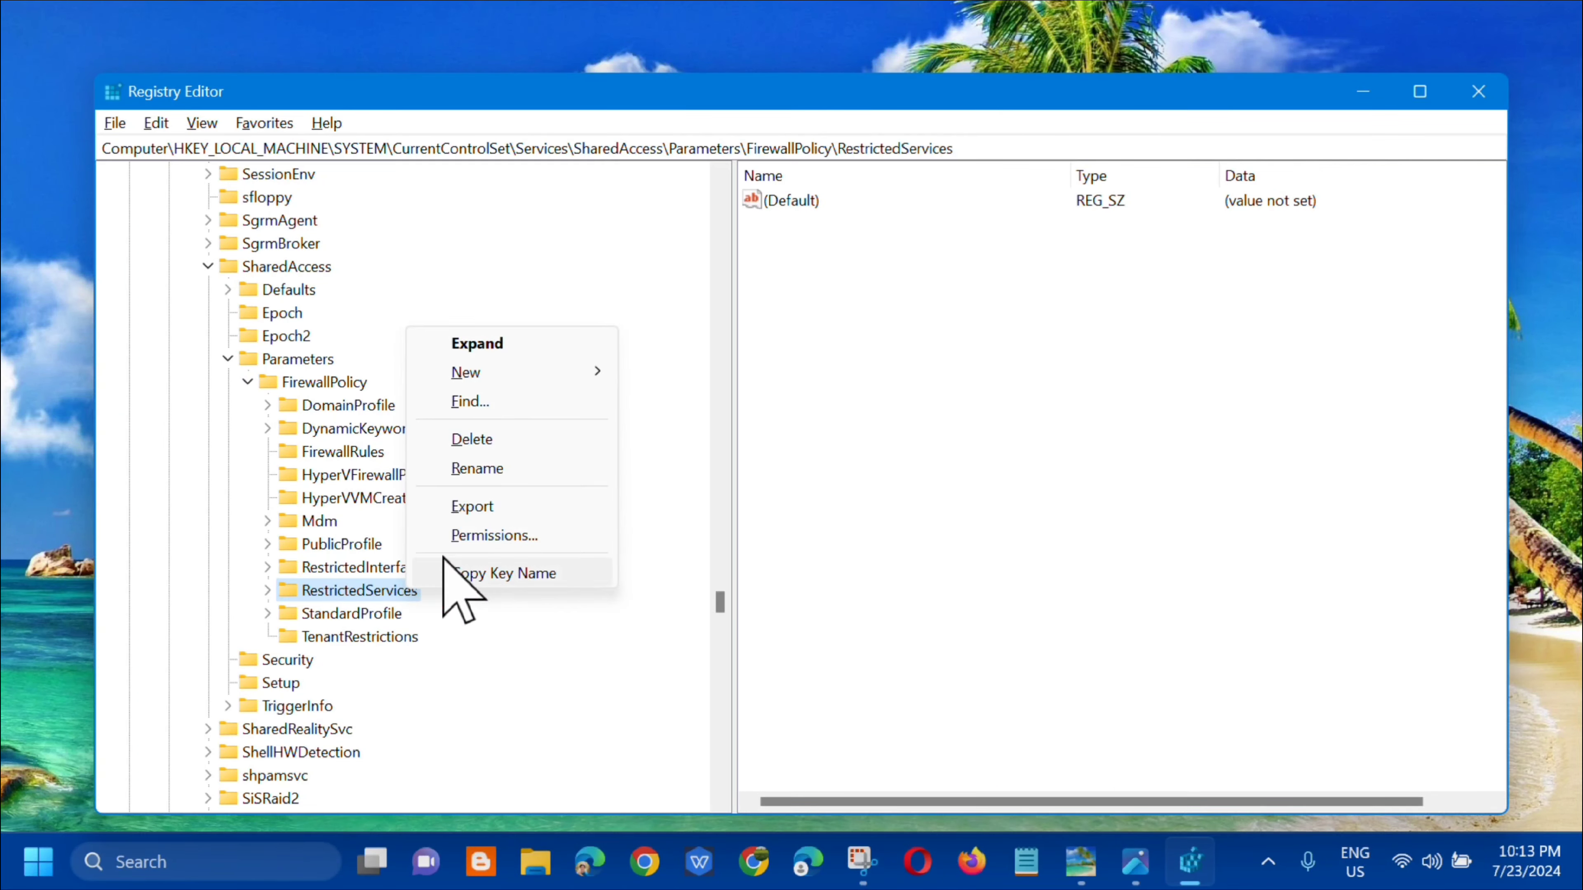
left_click(475, 440)
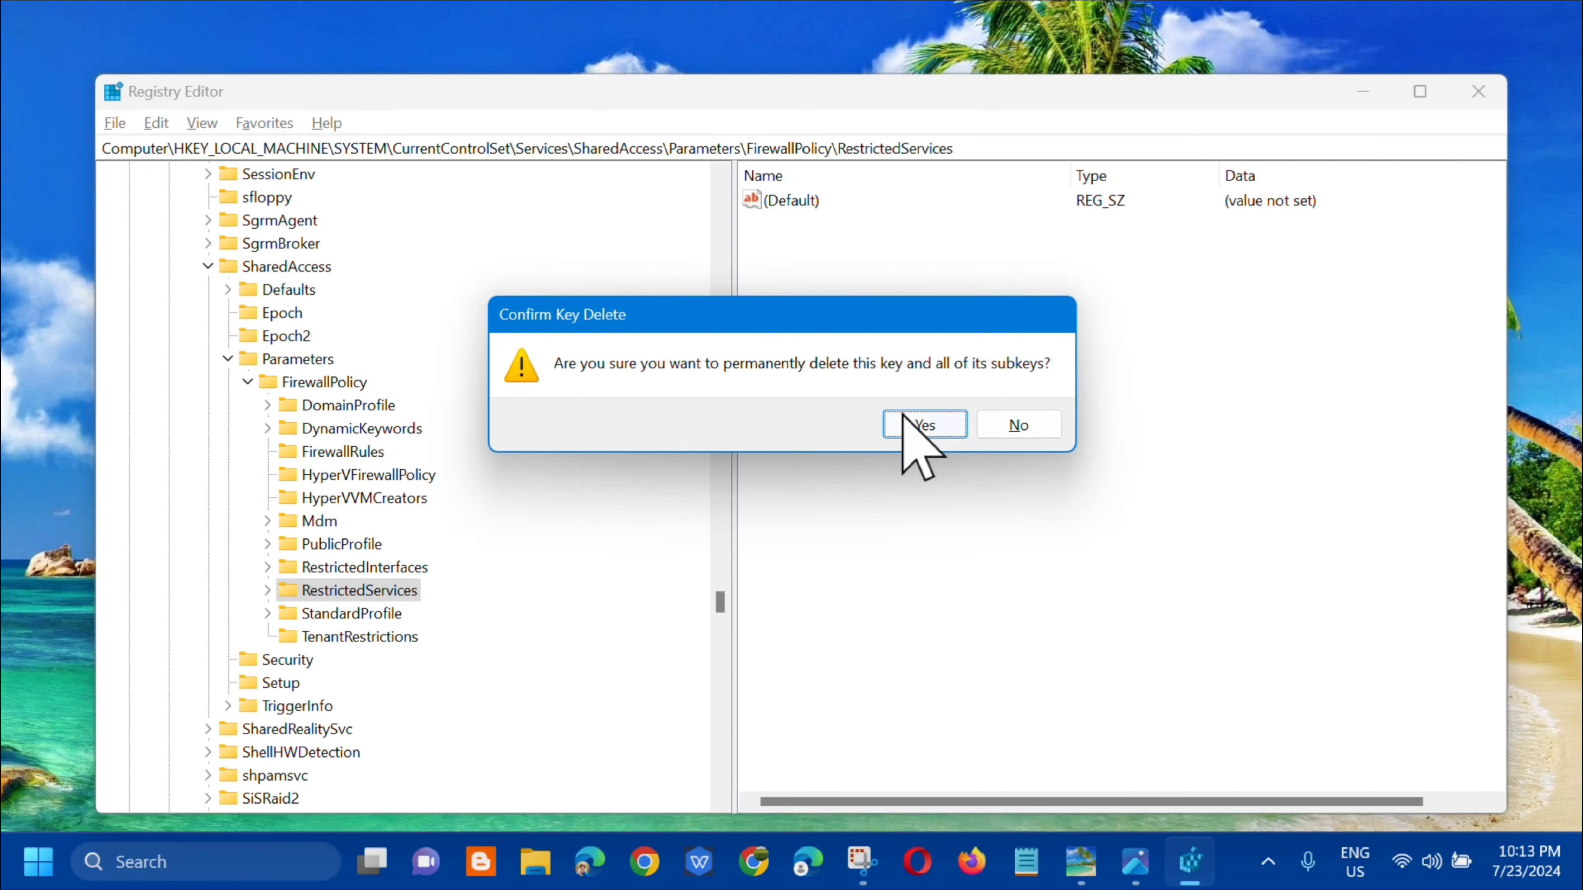
left_click(1015, 428)
Collapse FirewallPolicy, Parameters, SharedAccess and the tree to Computer, then exit with Alt+F4
left_click(248, 383)
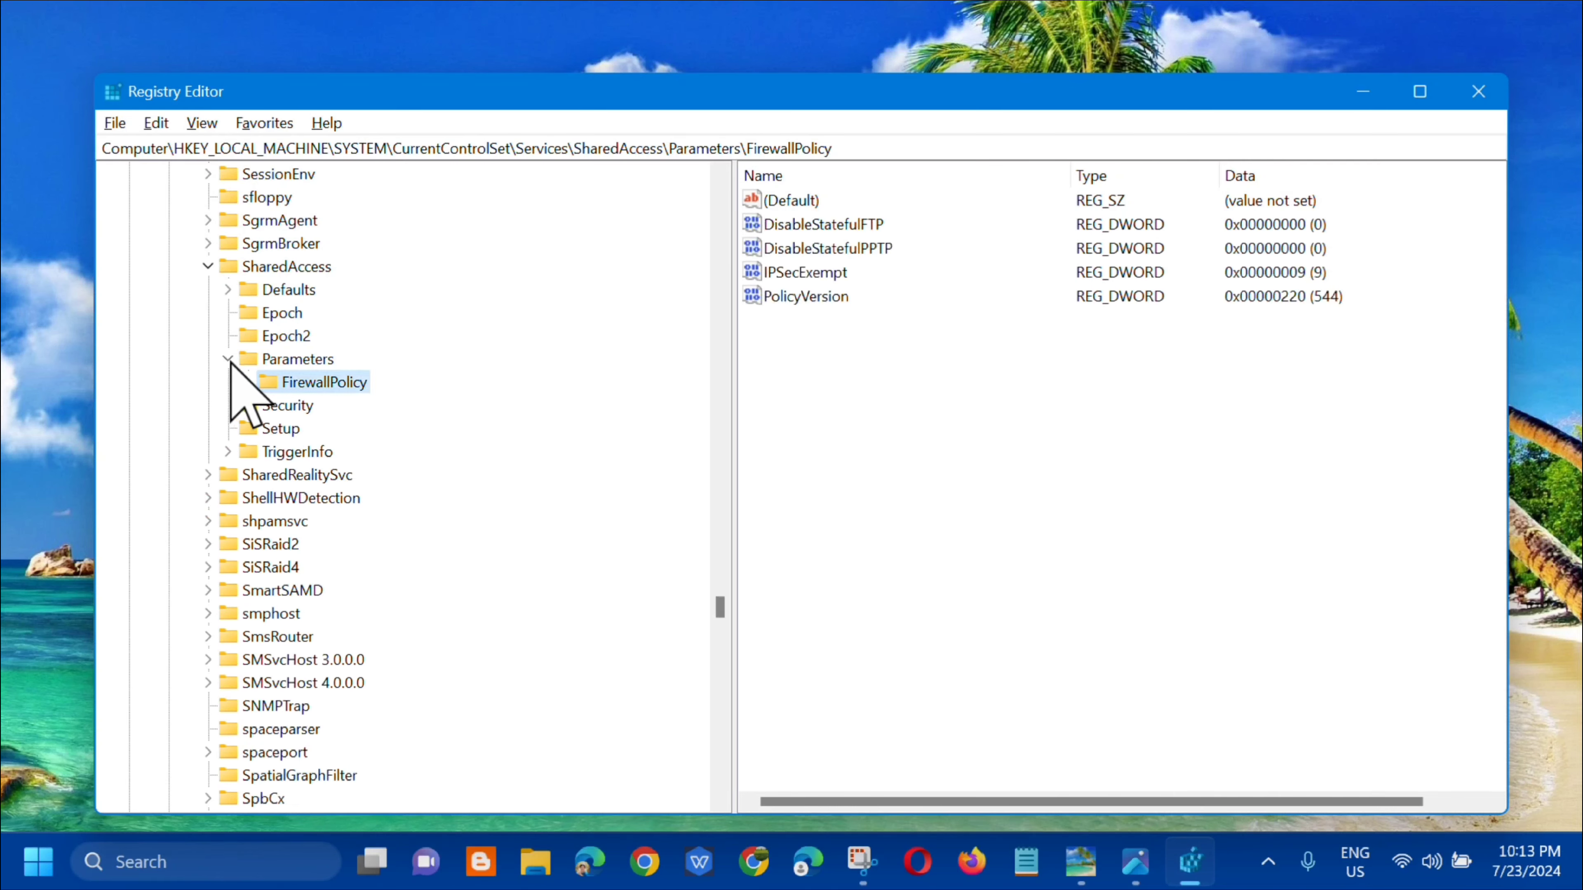
left_click(228, 359)
left_click(207, 266)
scroll(208, 281, "up", 10)
scroll(207, 293, "up", 20)
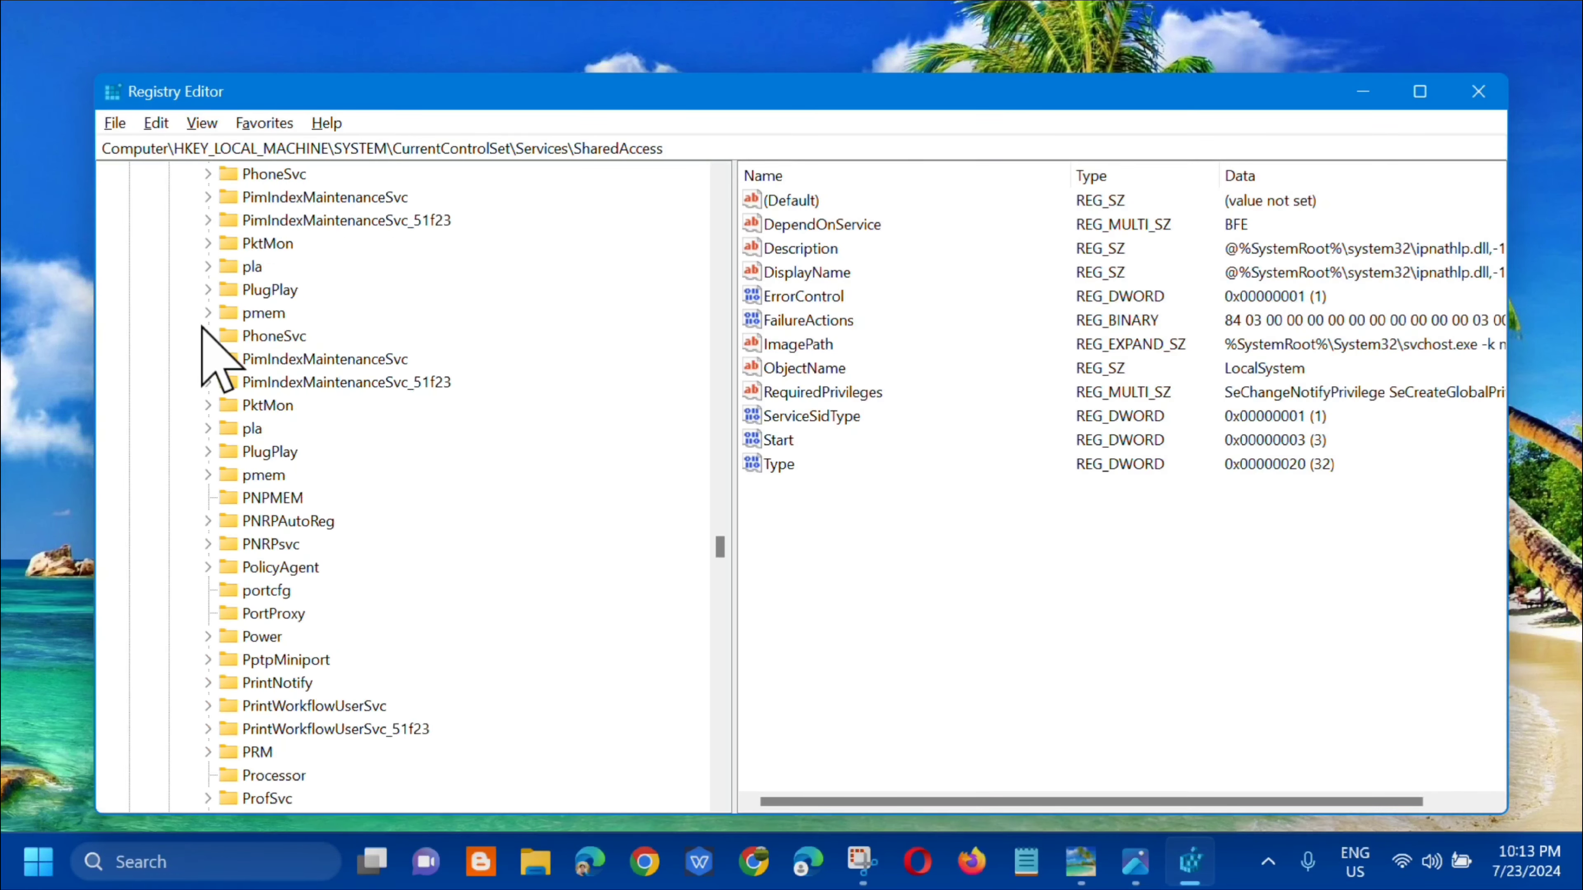
left_click(109, 174)
key("alt+F4")
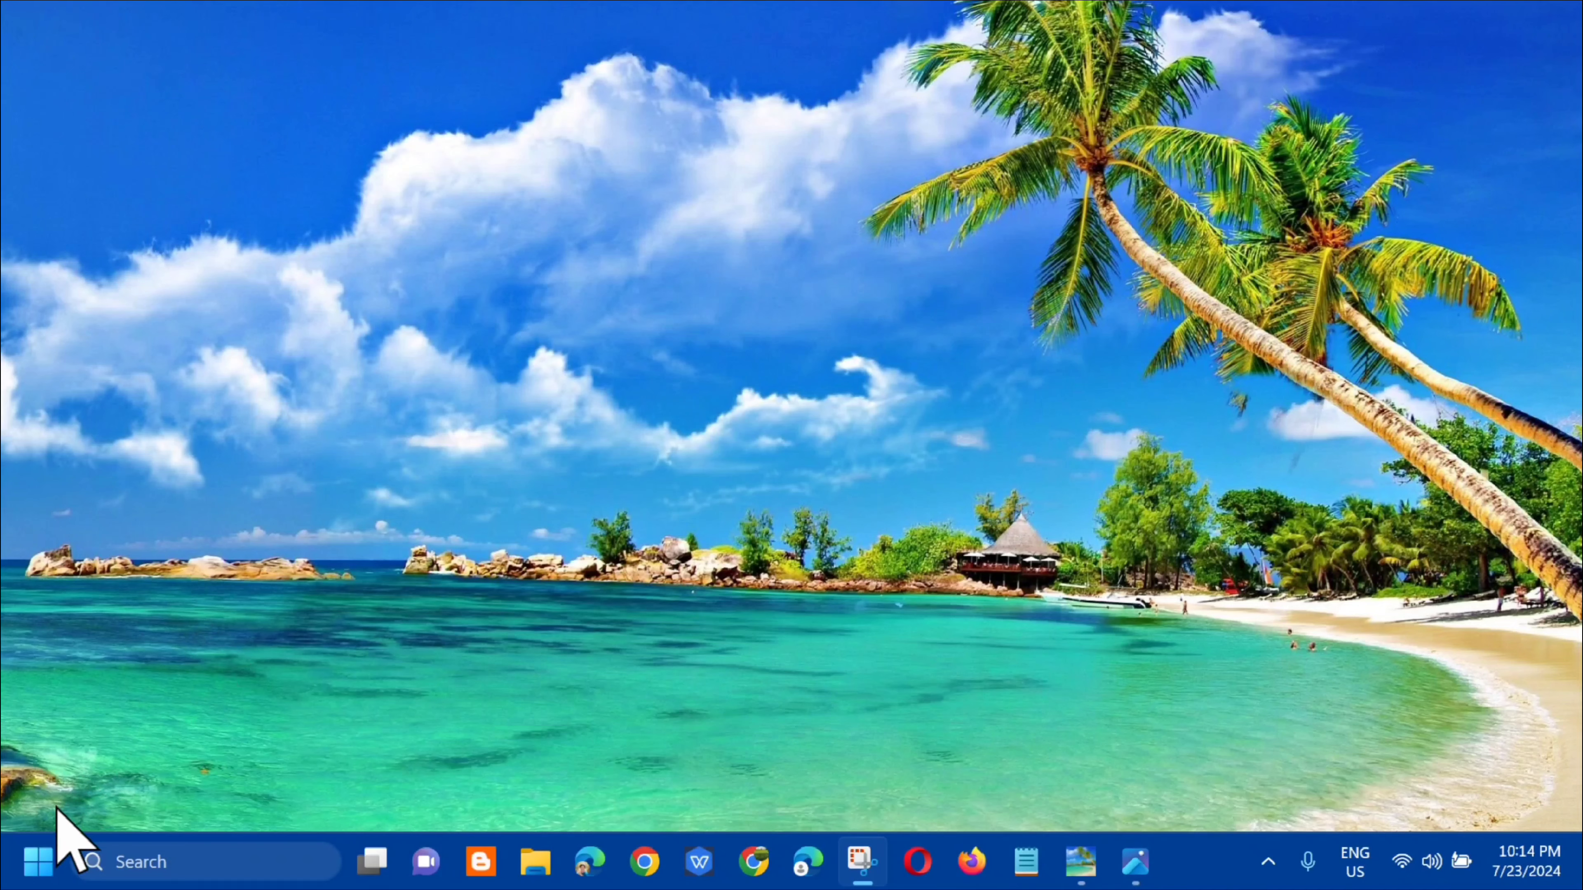
left_click(37, 861)
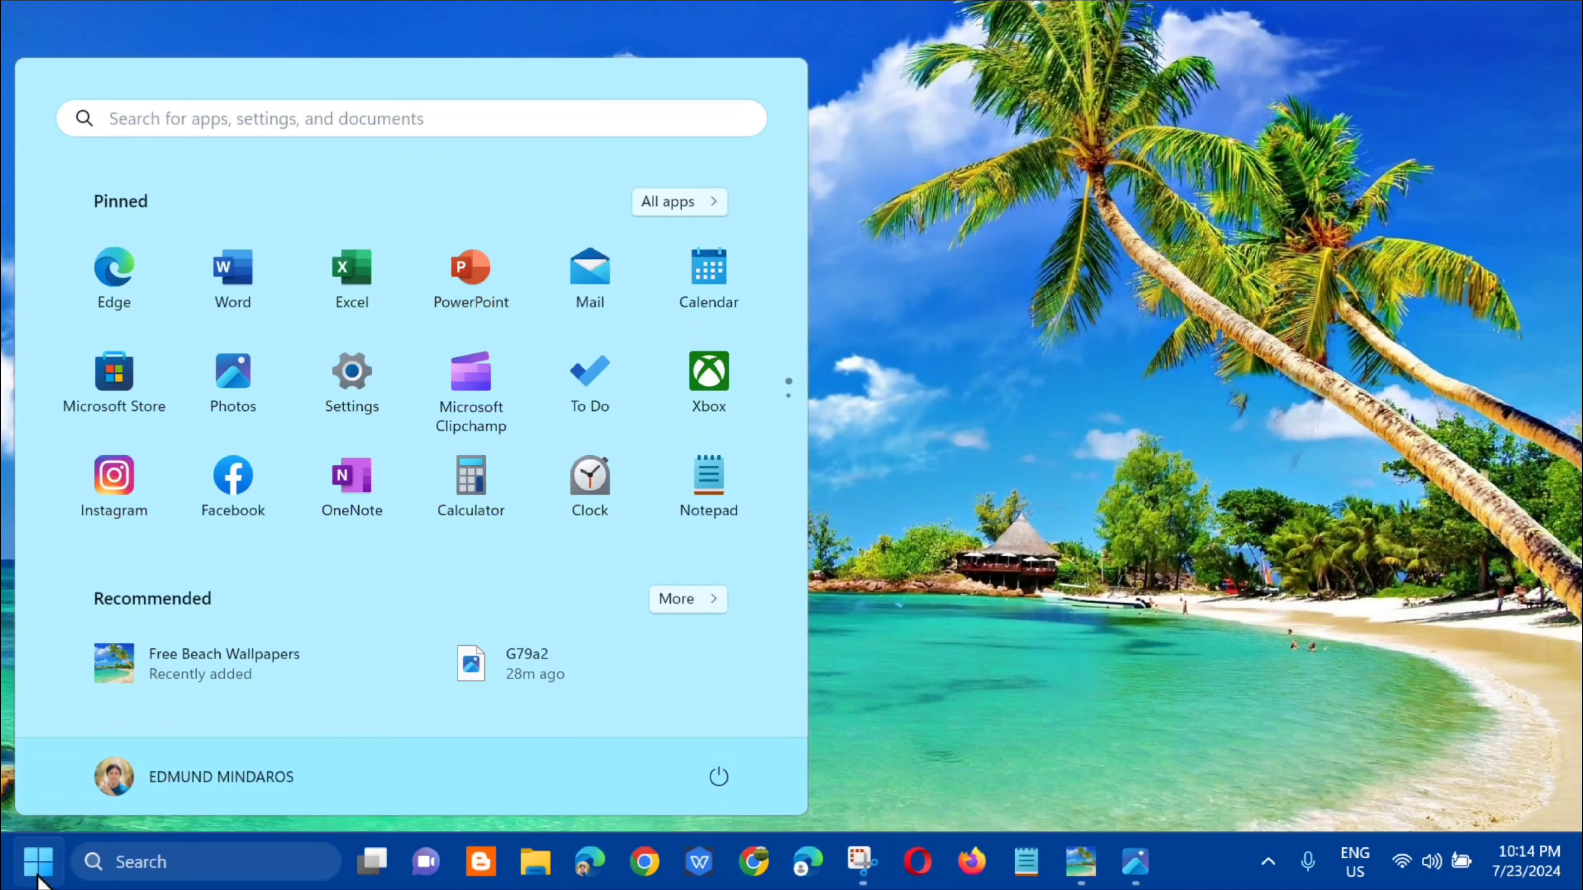
left_click(719, 776)
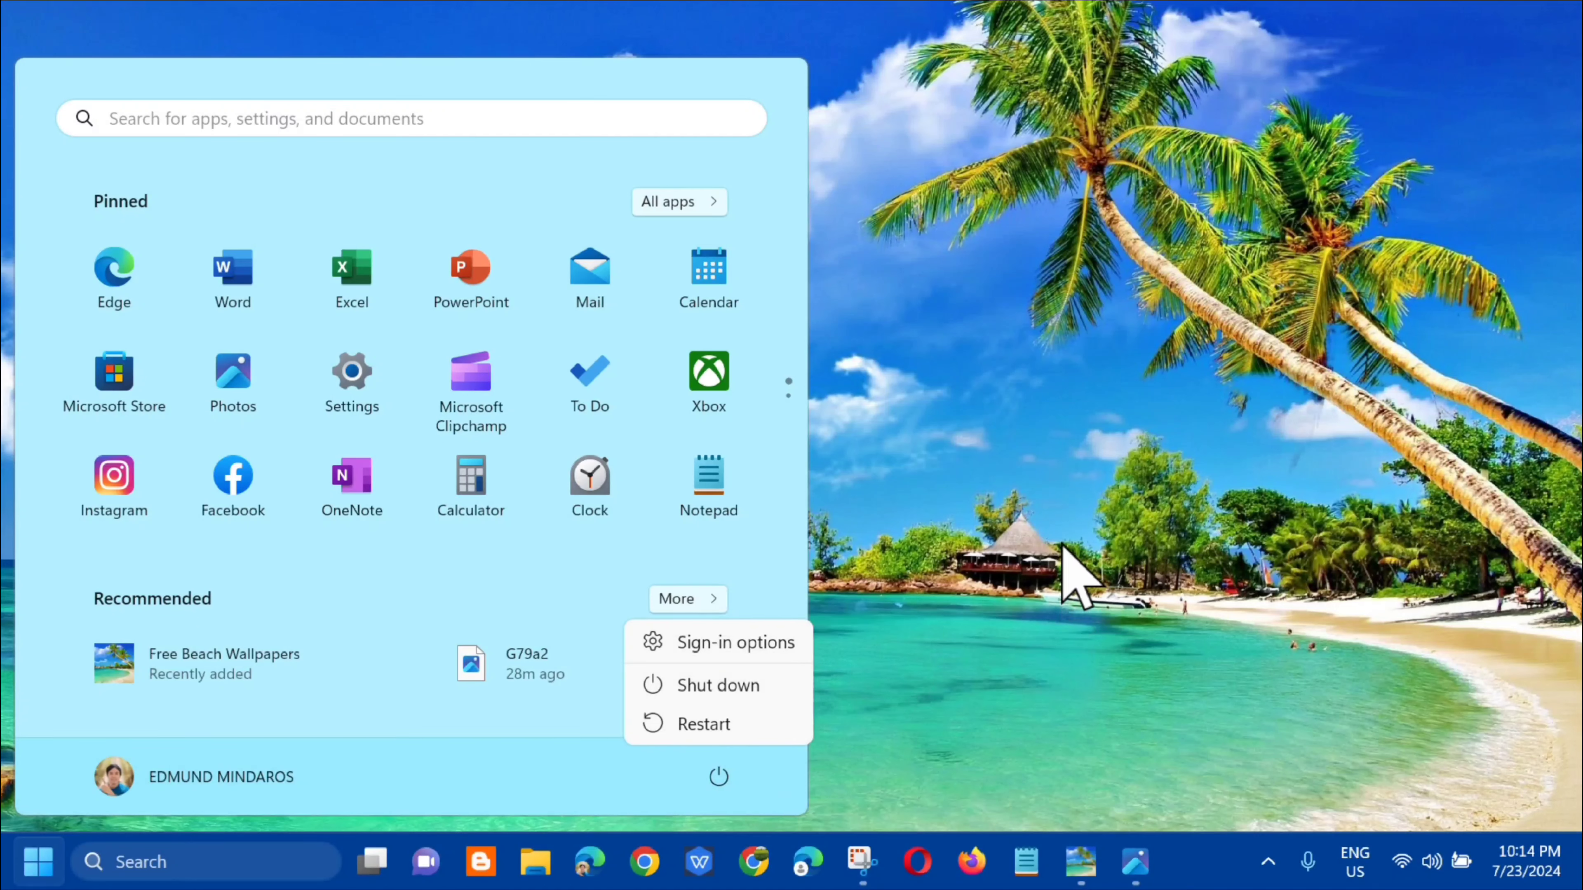
left_click(1041, 549)
left_click(1030, 527)
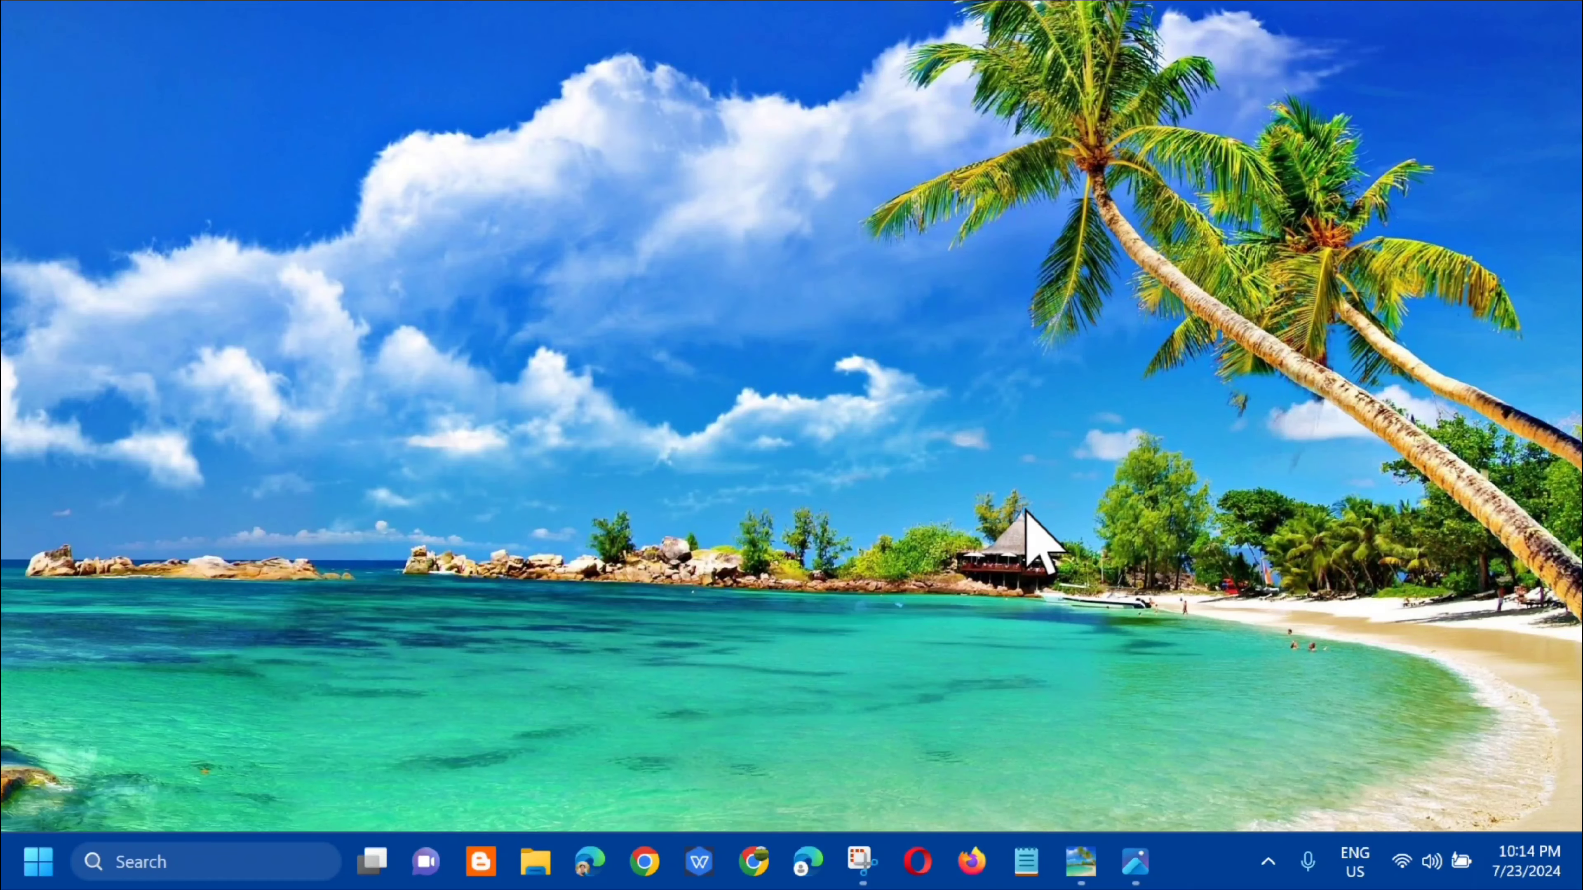